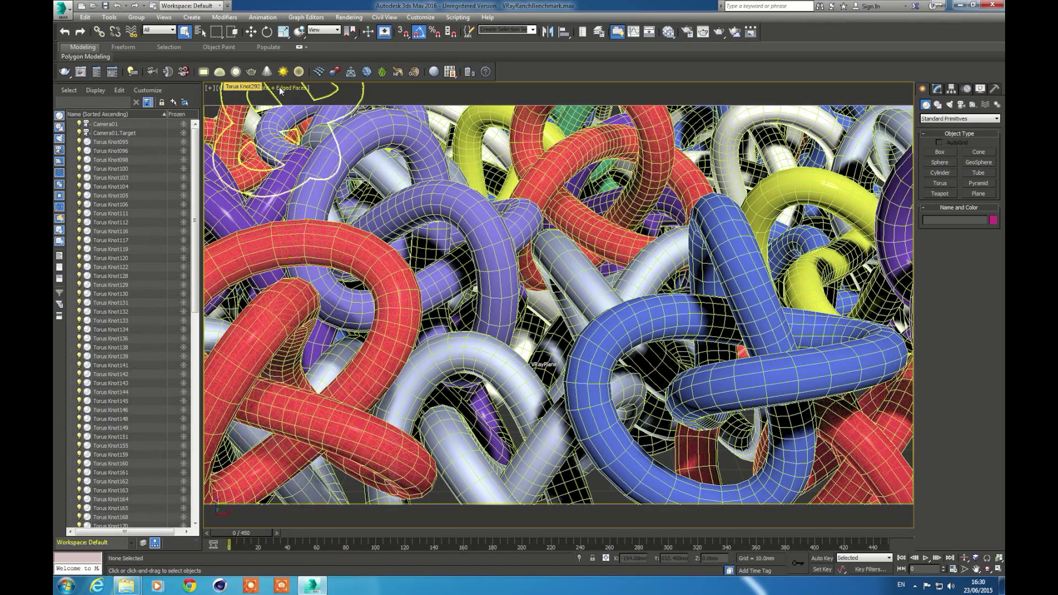
Turn off Edged Faces in the Camera01 viewport so it uses plain Realistic shading
left_click(292, 88)
left_click(314, 133)
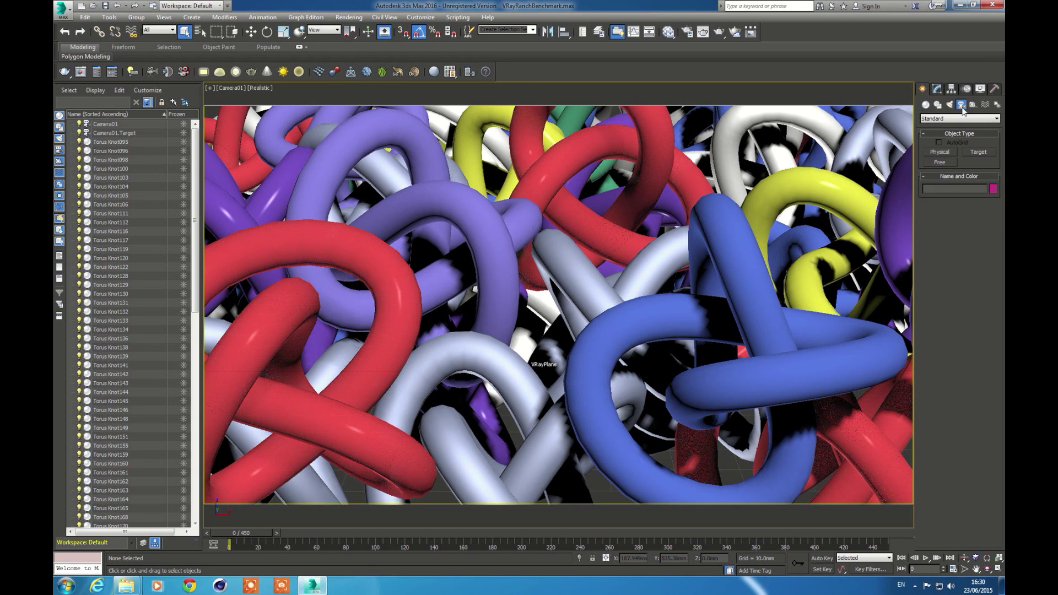
left_click(940, 89)
left_click(952, 90)
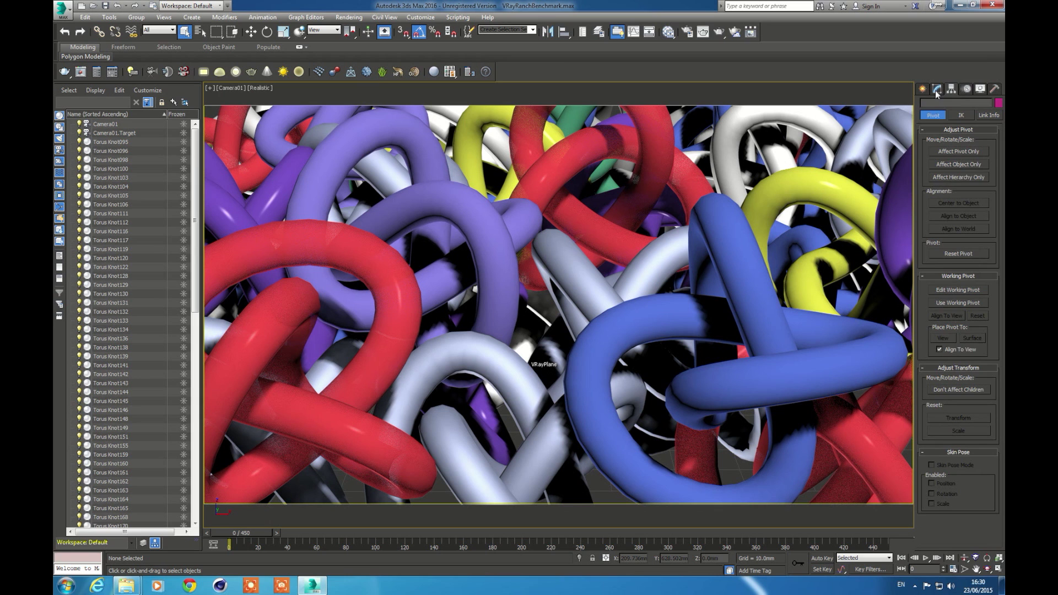
left_click(968, 90)
left_click(980, 89)
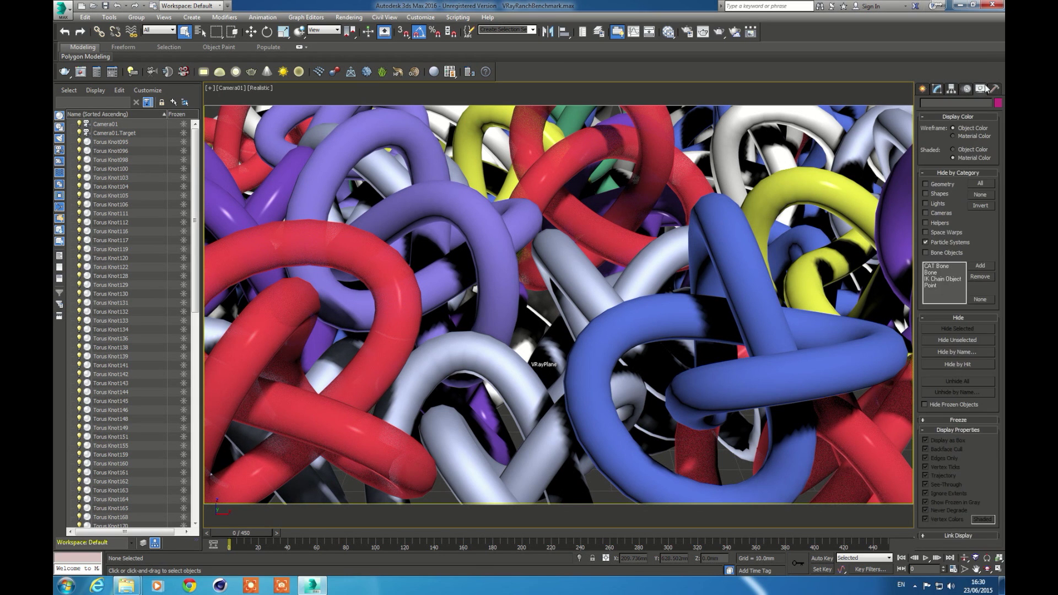
left_click(995, 89)
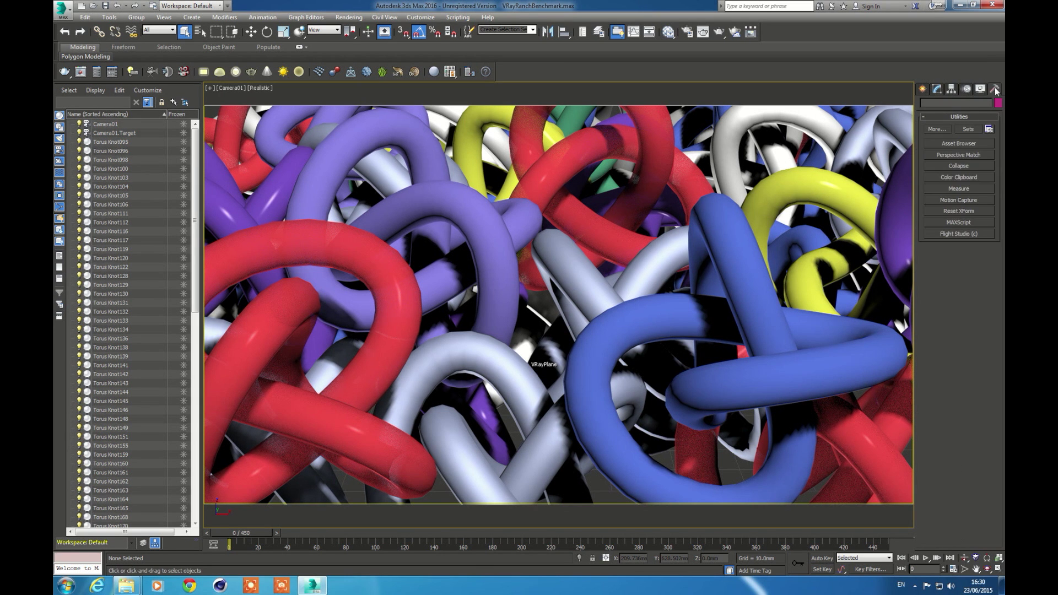
Enable the Depth of Field multi-pass effect on Camera01
left_click(939, 90)
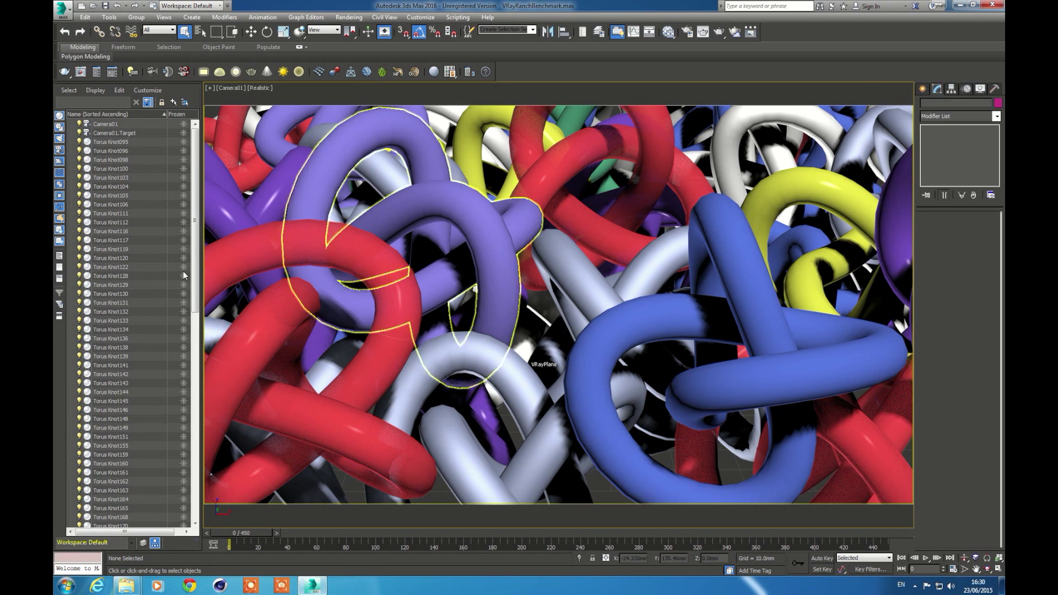
left_click(109, 124)
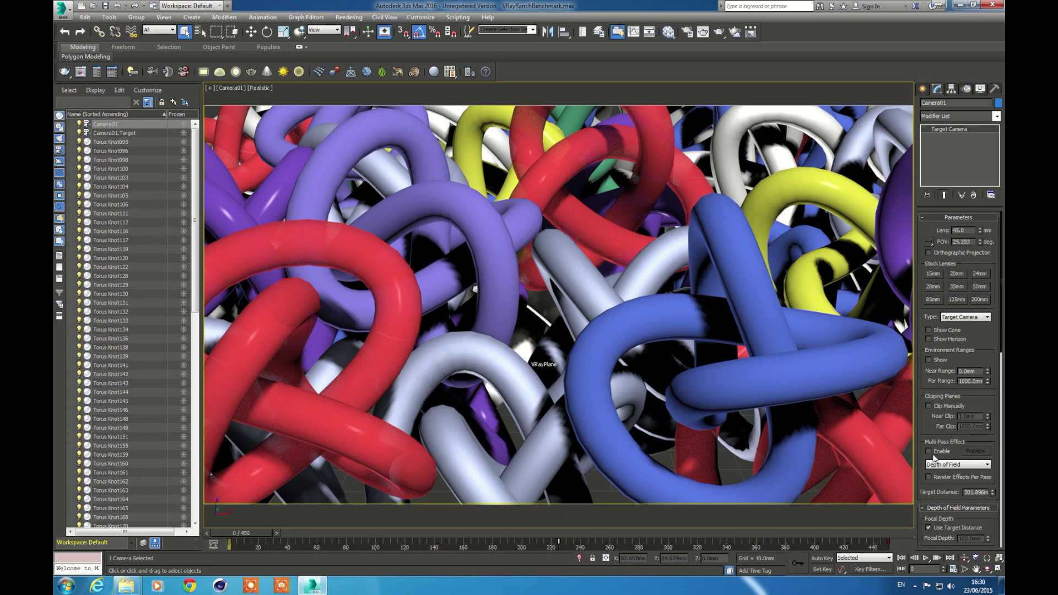
left_click(974, 451)
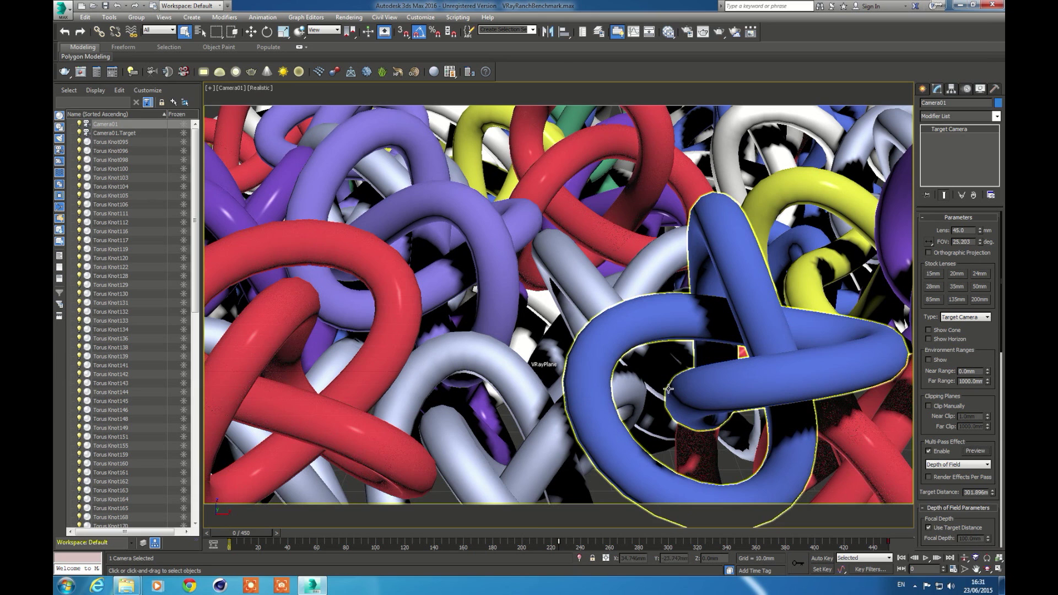
Render the Camera01 view with V-Ray, and close the frame buffer and rendering window before it completes
mouse_move(83, 57)
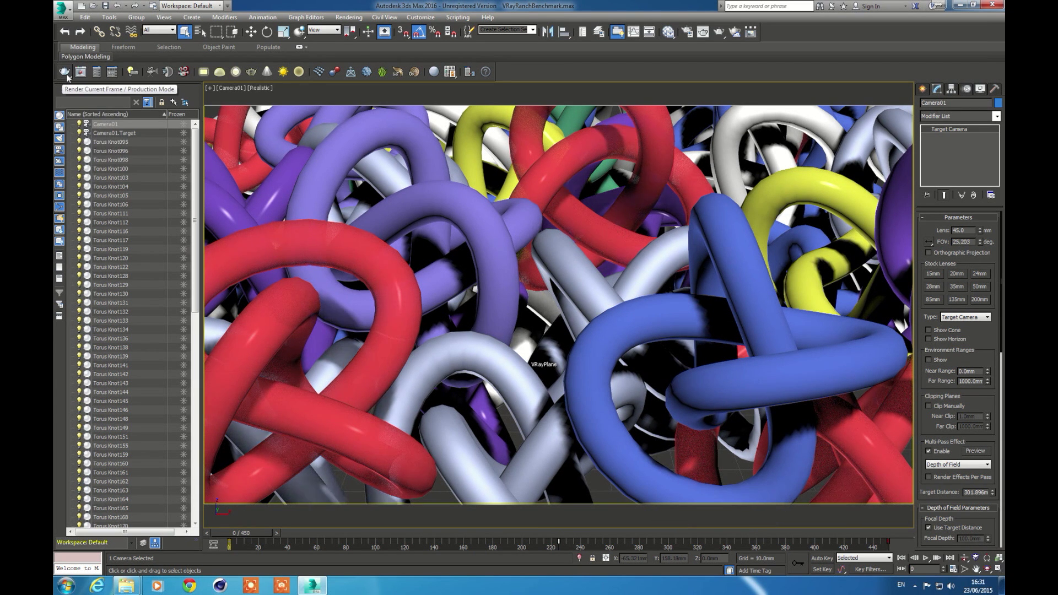
left_click(65, 75)
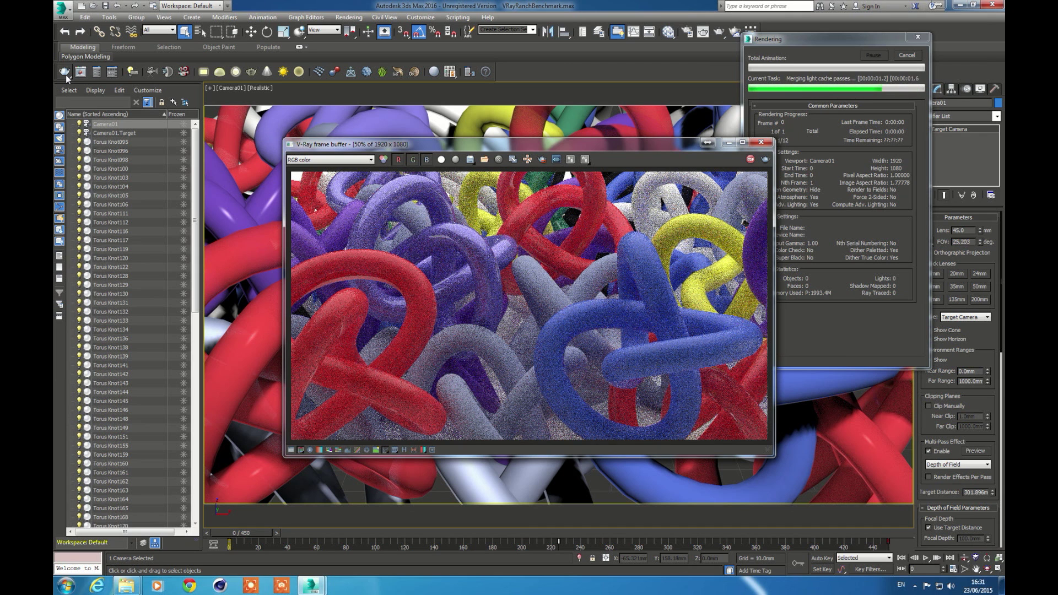
left_click(764, 145)
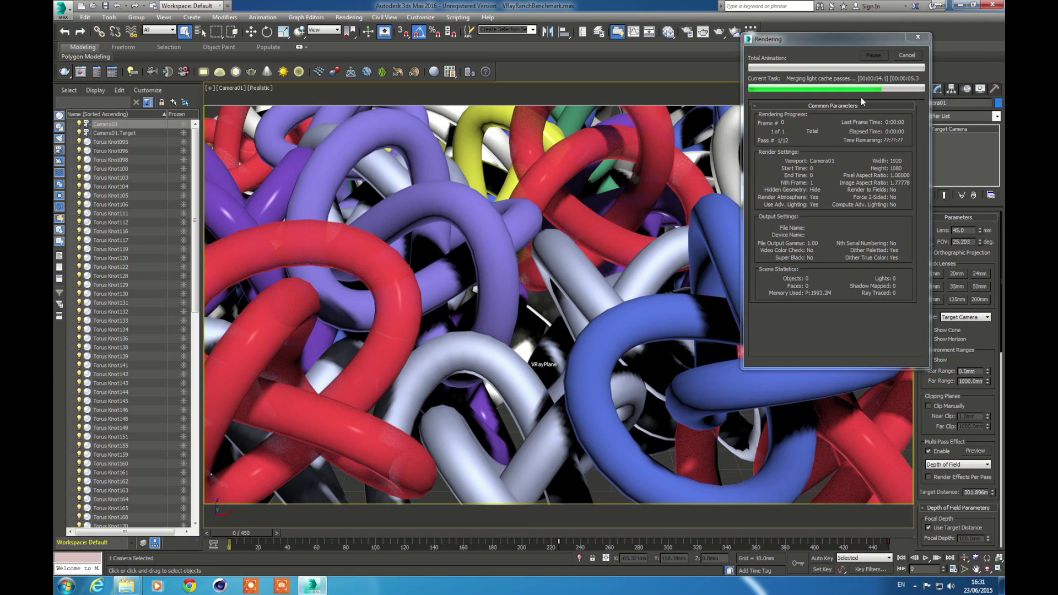
left_click(917, 37)
left_click(996, 4)
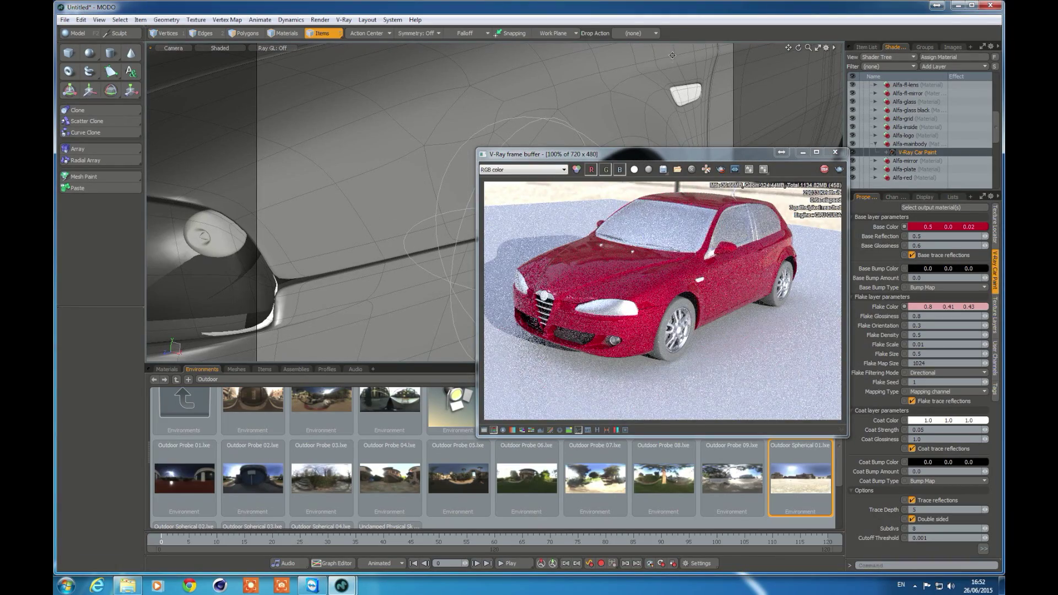
In MODO, examine the car render up close at the door mirror and from a low front view
left_click_drag(612, 77, 395, 216, "alt+shift")
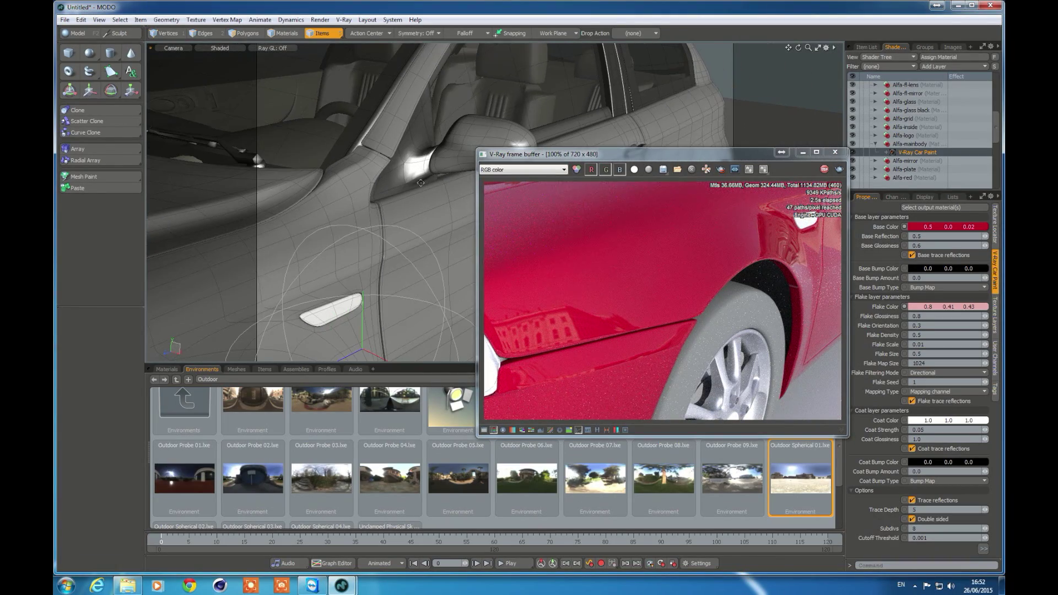
left_click_drag(440, 157, 482, 226, "ctrl+alt")
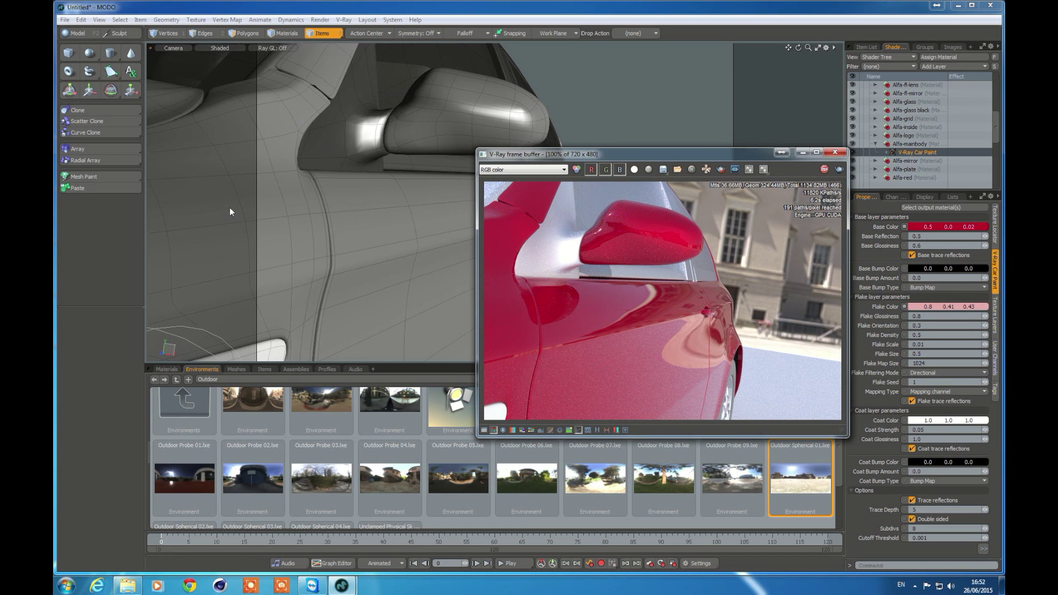
left_click_drag(328, 188, 54, 228, "ctrl+alt")
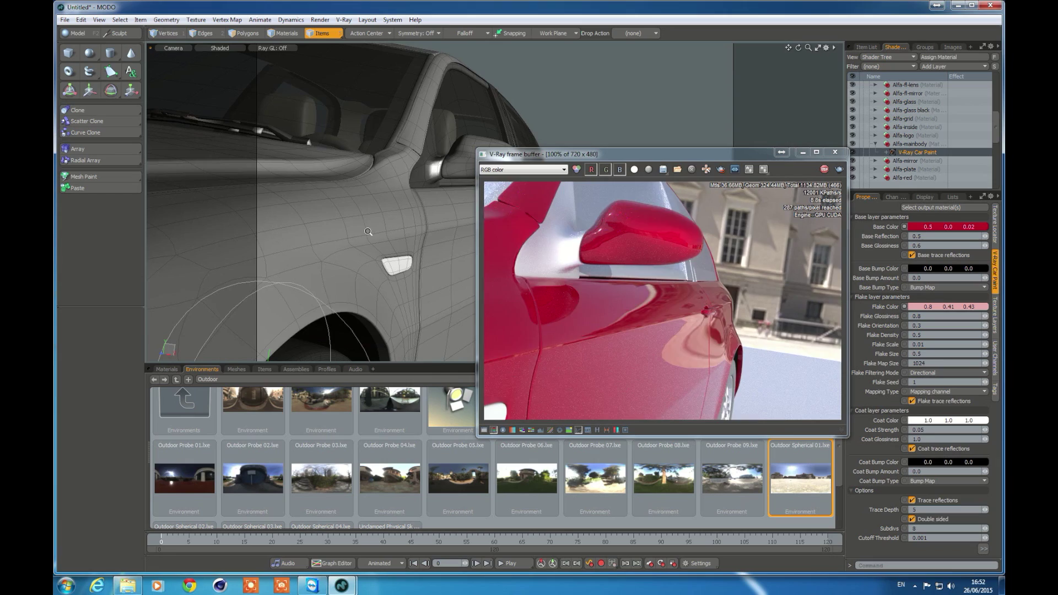
left_click_drag(368, 231, 110, 276, "ctrl+alt")
left_click_drag(322, 307, 443, 229, "alt+shift")
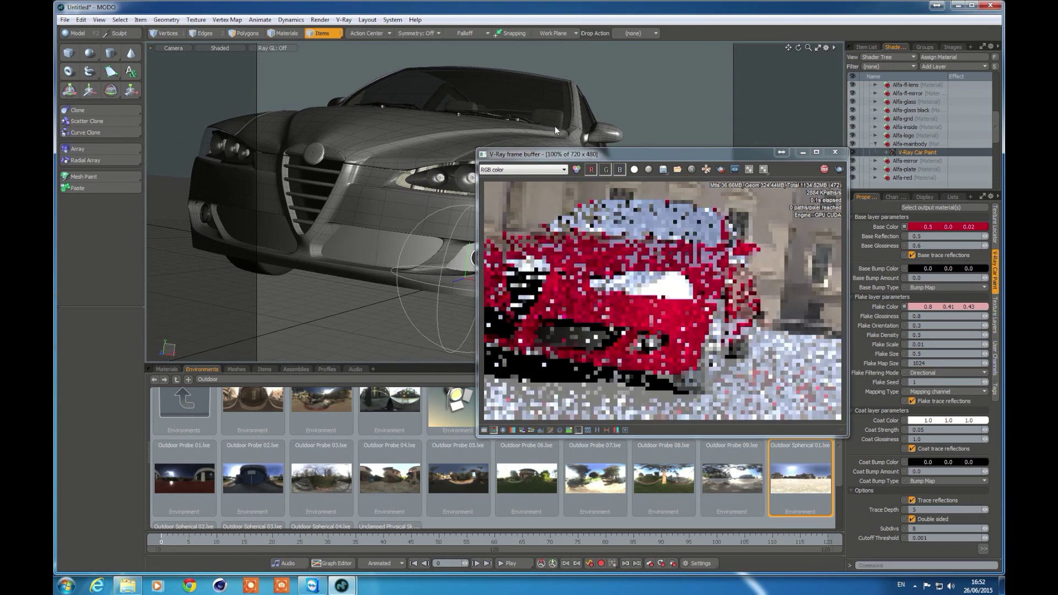
Stop the running real-time render and start V-Ray RT on the CPU
left_click(343, 20)
left_click(359, 78)
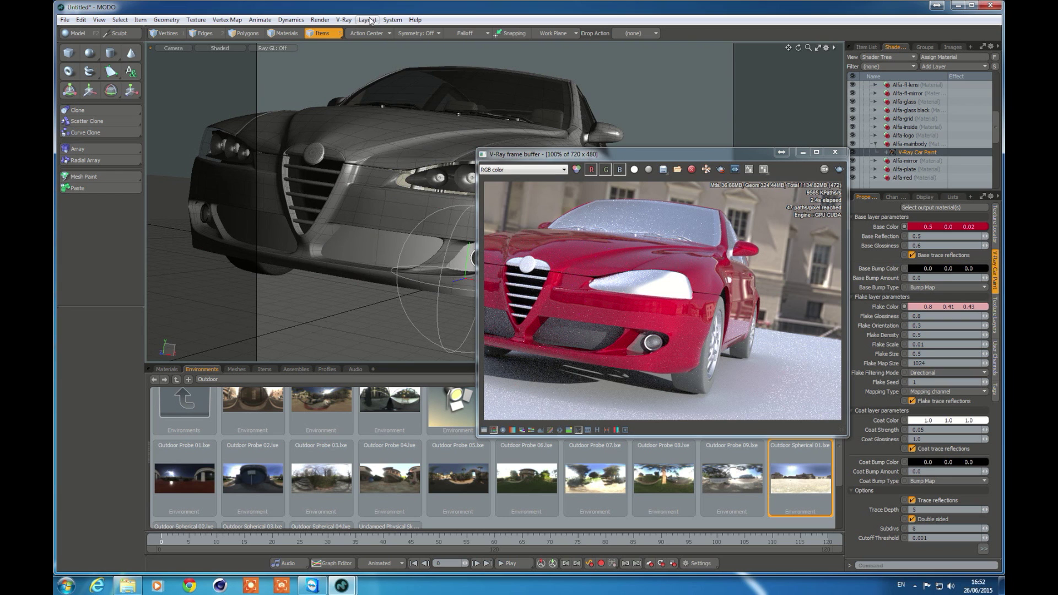
left_click(352, 19)
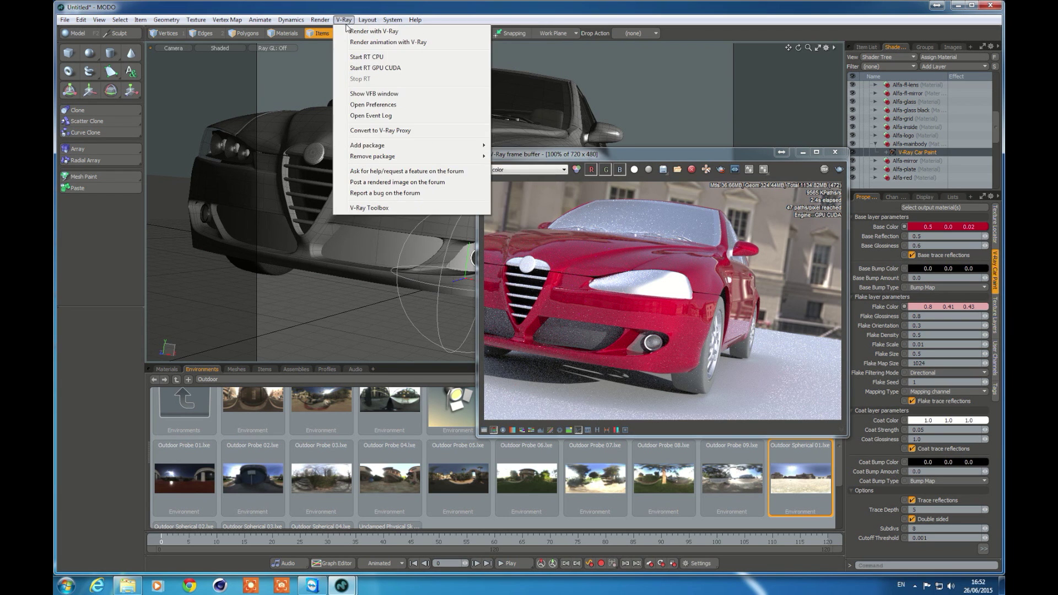
left_click(361, 57)
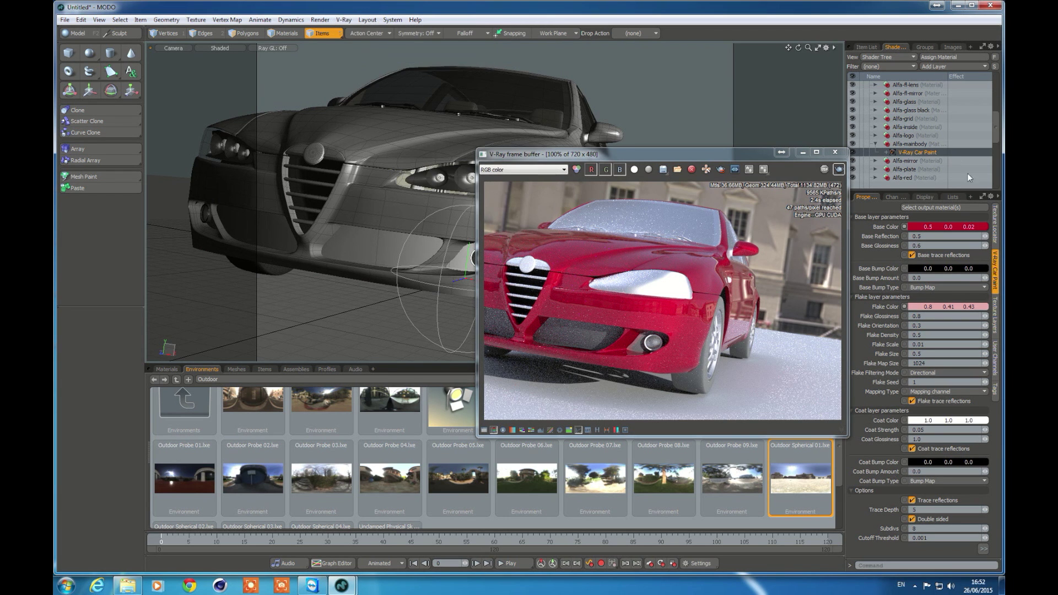
Enable depth of field on the Camera, autofocus it and set the F-Stop to 1.8
left_click(864, 47)
left_click(918, 118)
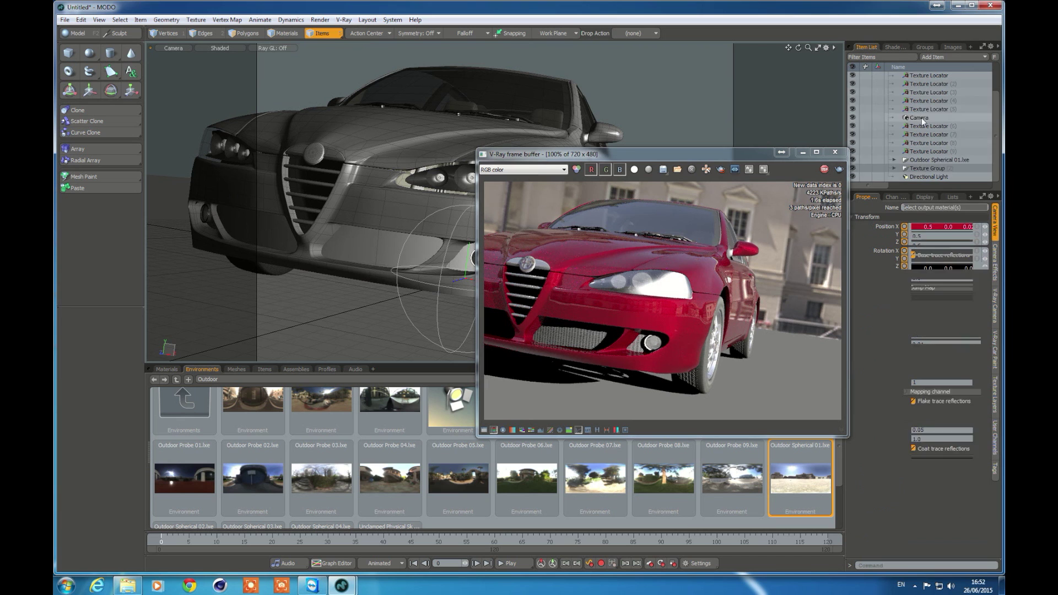
left_click(994, 268)
left_click(911, 218)
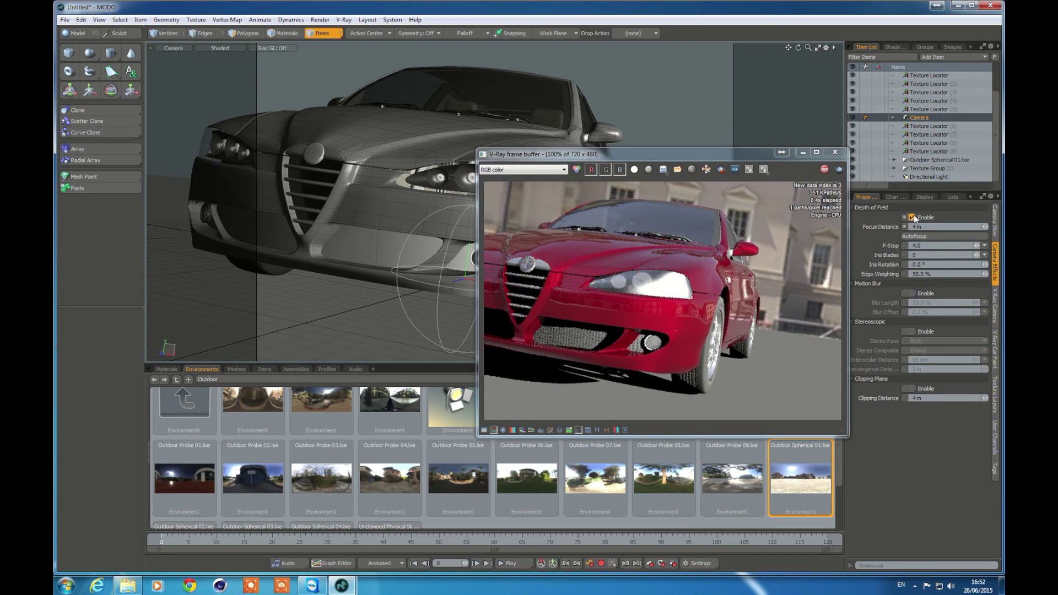
left_click(933, 239)
left_click(934, 246)
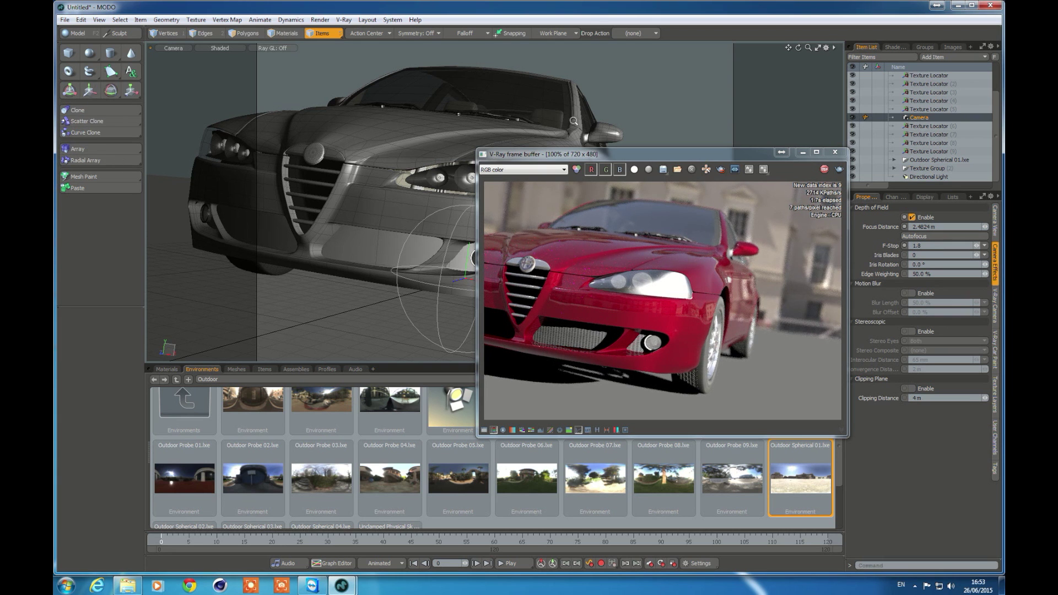
Frame the camera closely on the car's headlight and autofocus the depth of field on it
left_click(524, 169)
left_click(439, 174)
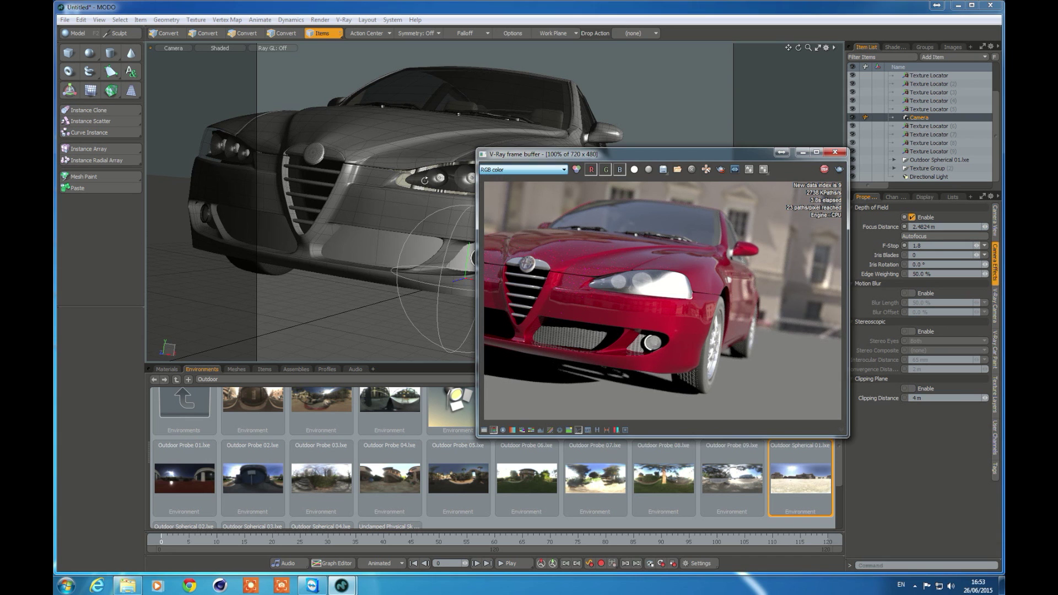
left_click_drag(391, 198, 437, 199, "alt")
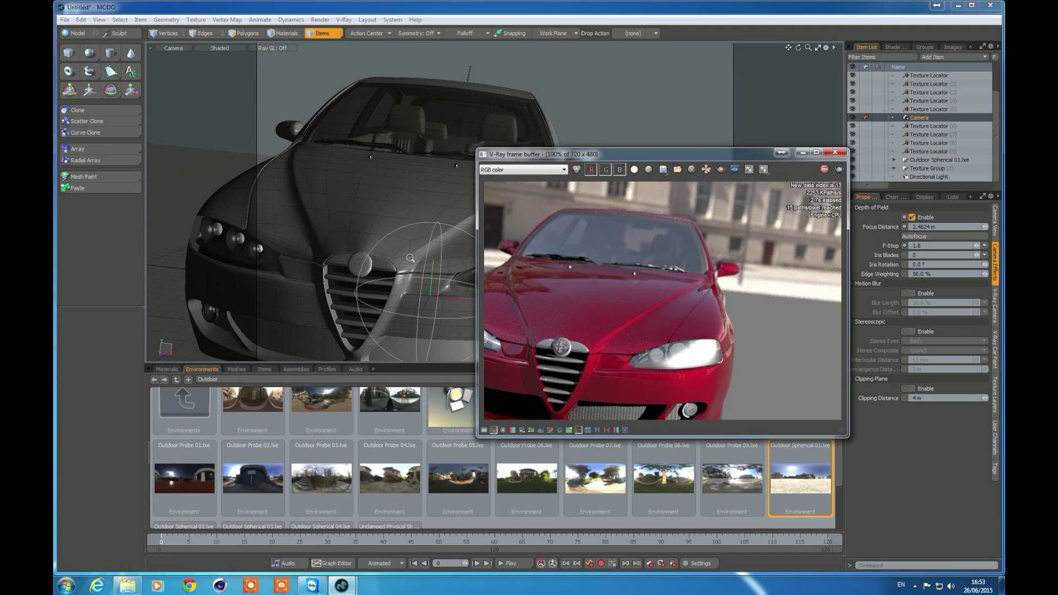
left_click_drag(372, 263, 348, 218, "alt")
left_click_drag(418, 215, 556, 205, "ctrl+alt")
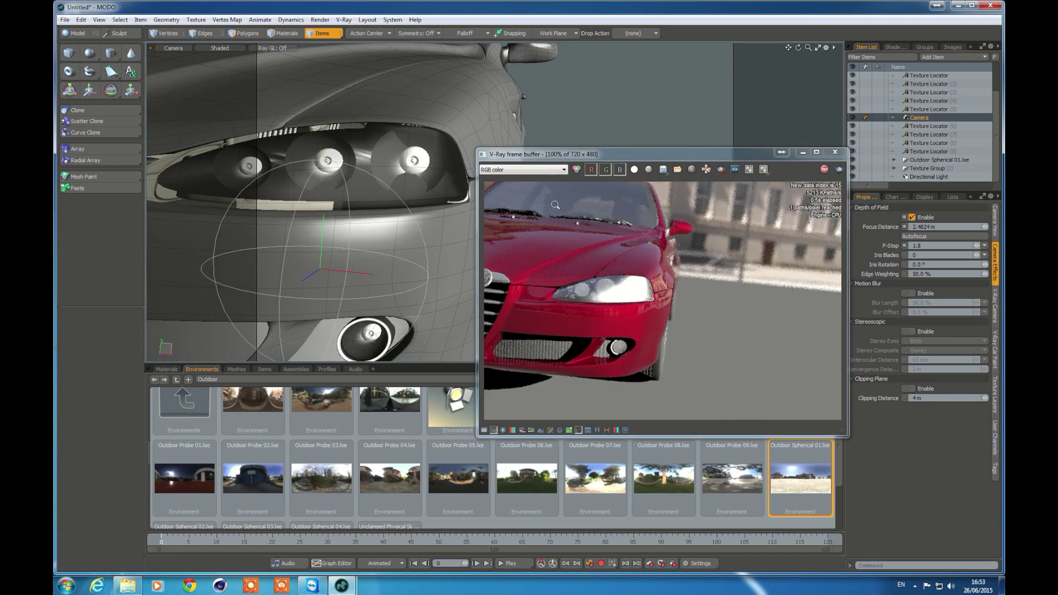
left_click_drag(341, 205, 393, 216, "alt+shift")
left_click(934, 236)
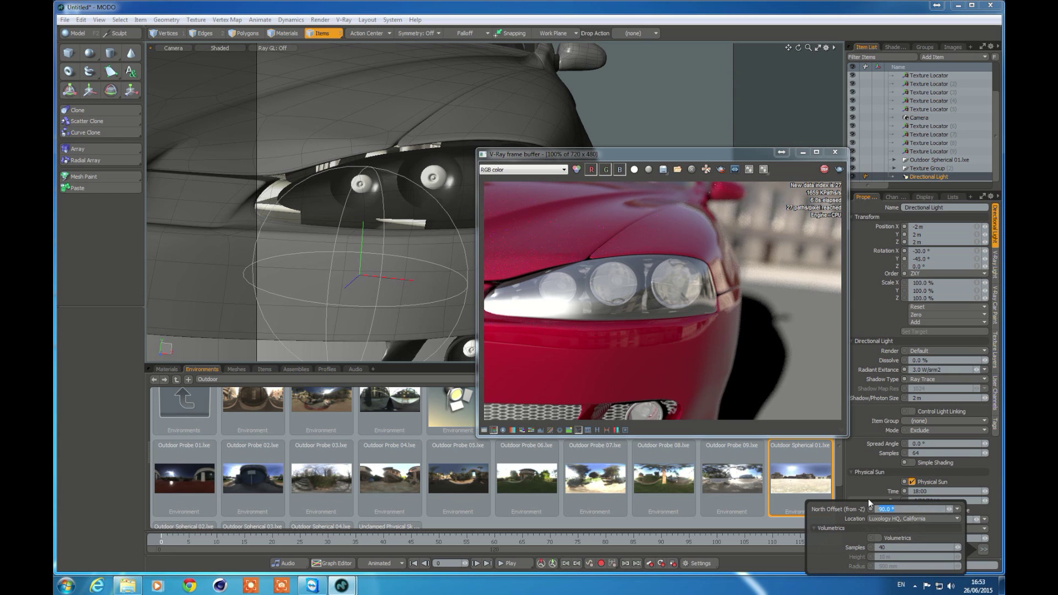
Set the North Offset of the Directional Light's physical sun to -90°
key("Return")
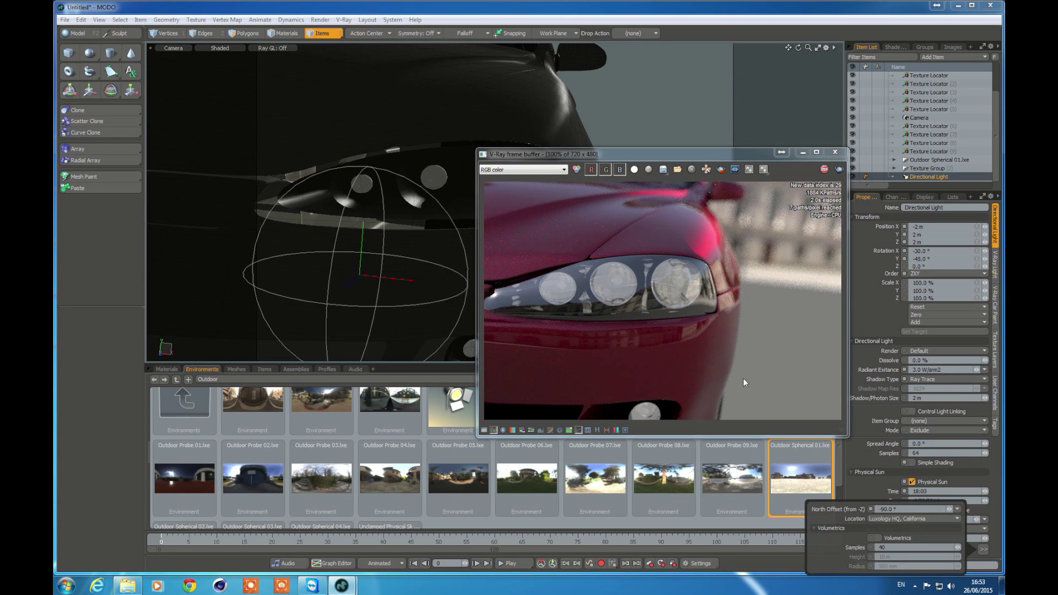
left_click(662, 296, "alt")
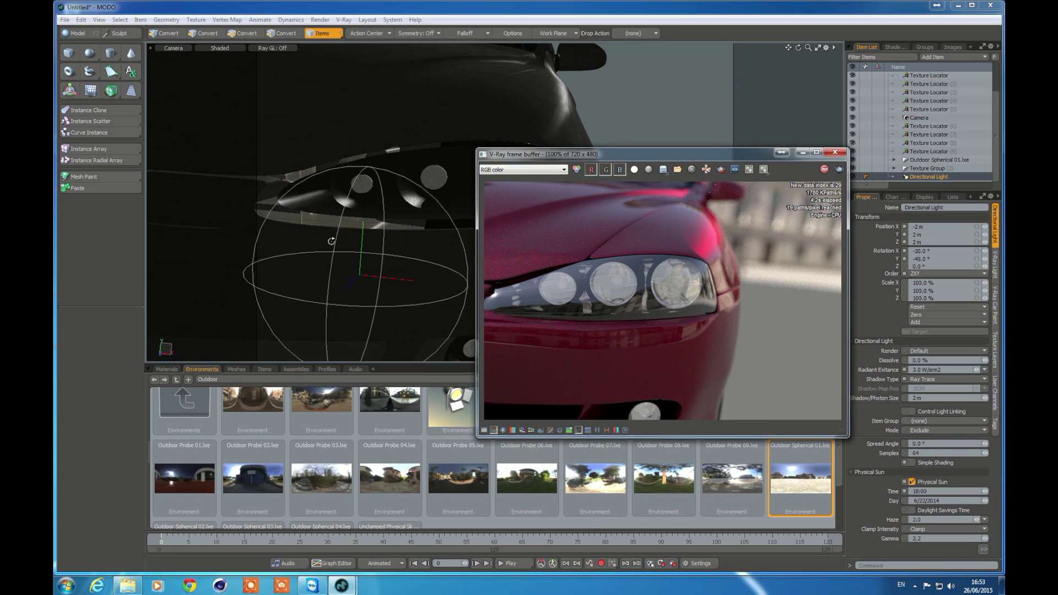
Pull the camera back to a three-quarter view of the whole car and refocus the Camera with Autofocus
left_click_drag(331, 241, 228, 233, "alt")
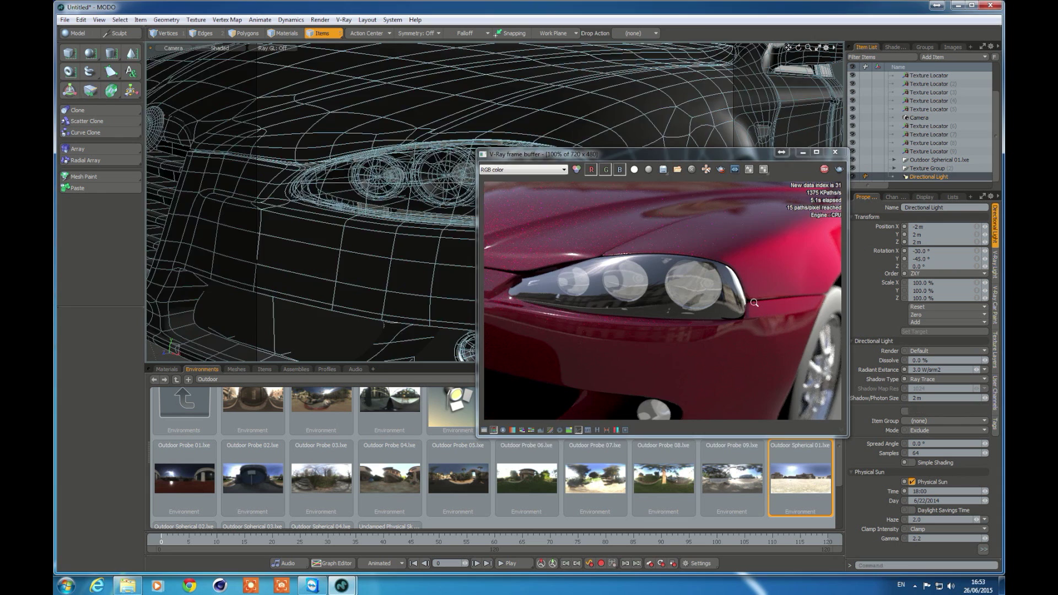
scroll(643, 299, "up", 2)
left_click_drag(250, 211, 54, 242, "ctrl+alt")
left_click_drag(502, 125, 236, 161, "ctrl+alt")
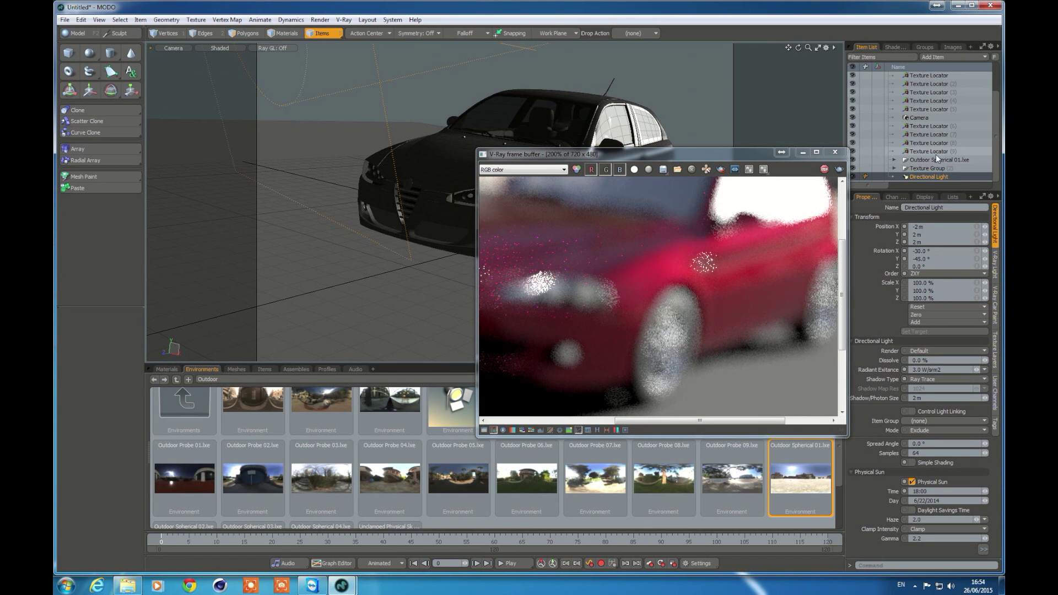
left_click(918, 117)
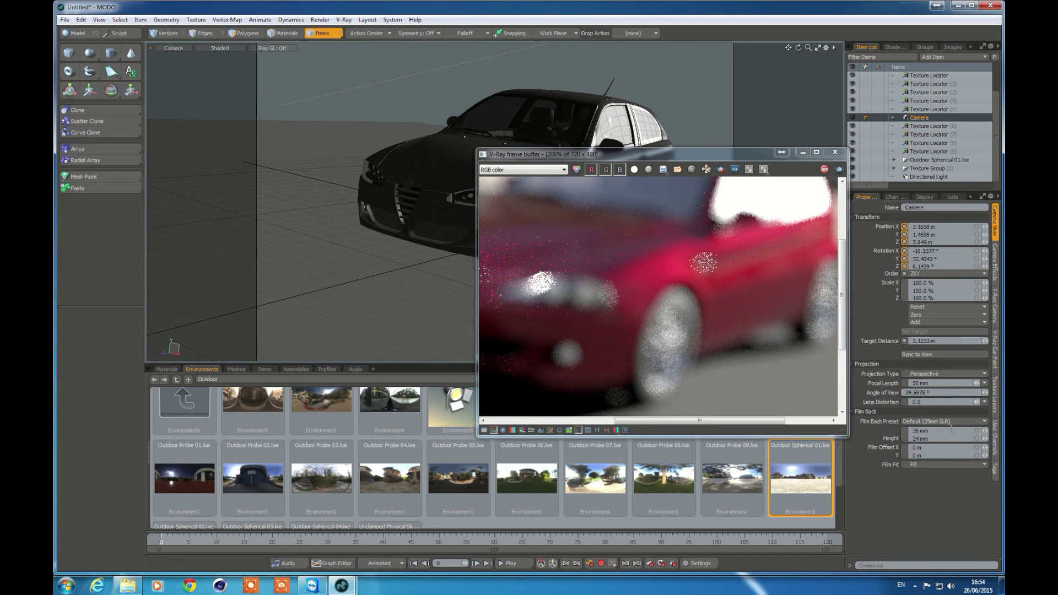
left_click(994, 261)
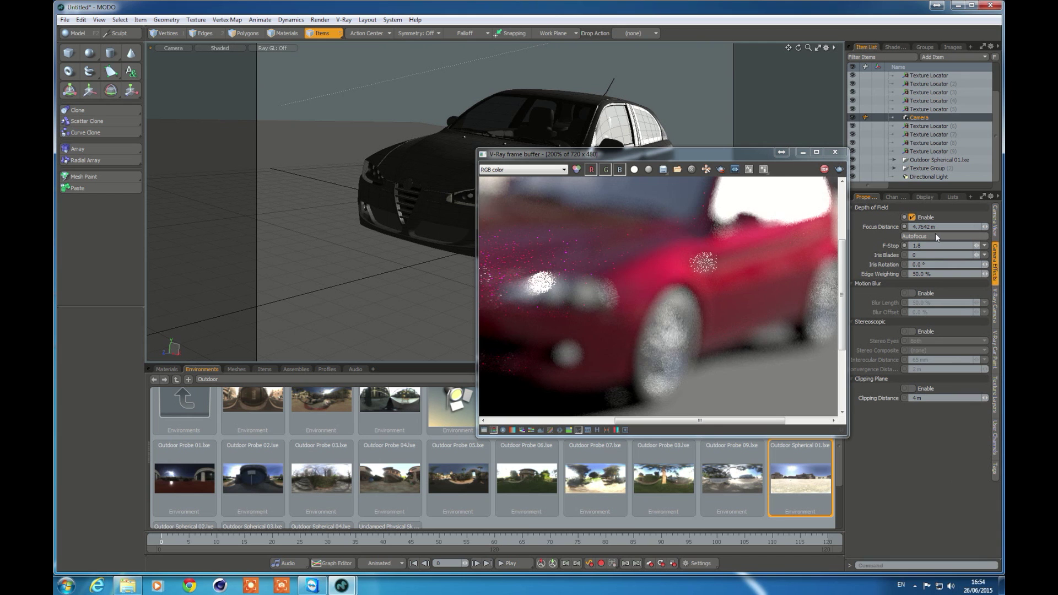
left_click(938, 236)
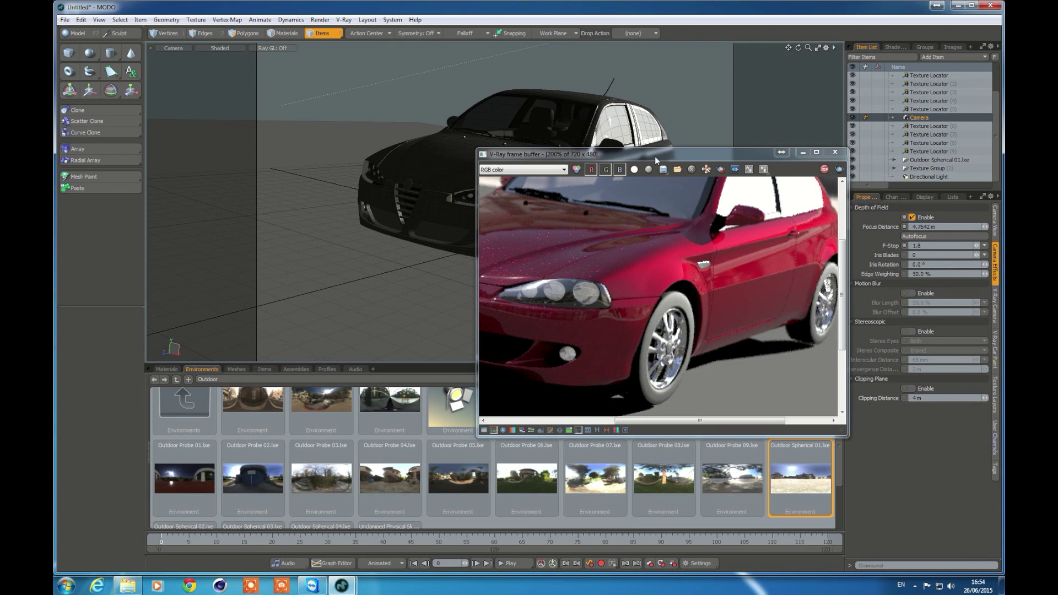
Reposition and enlarge the V-Ray frame buffer window, and pull the camera slightly further back from the car
left_click_drag(655, 161, 493, 138)
left_click_drag(685, 412, 939, 421)
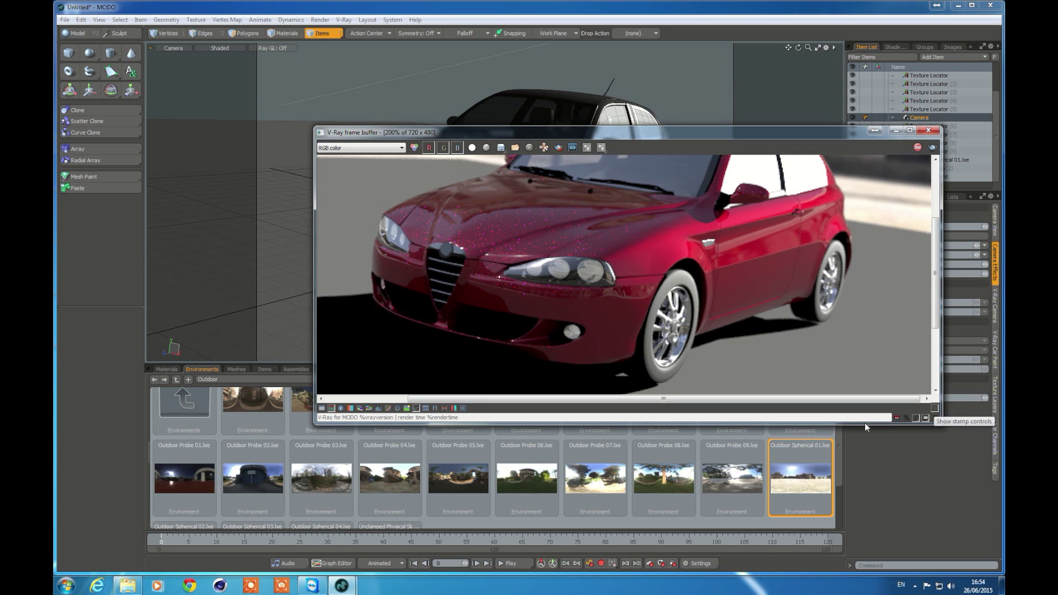
left_click_drag(803, 423, 803, 514)
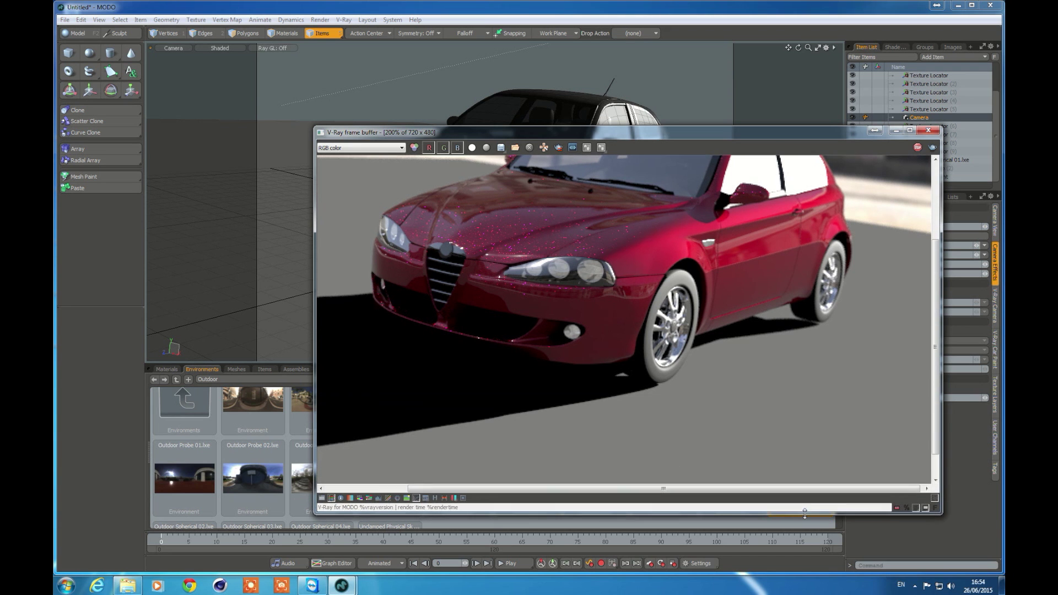
left_click_drag(547, 101, 505, 103, "ctrl+alt")
left_click(639, 133)
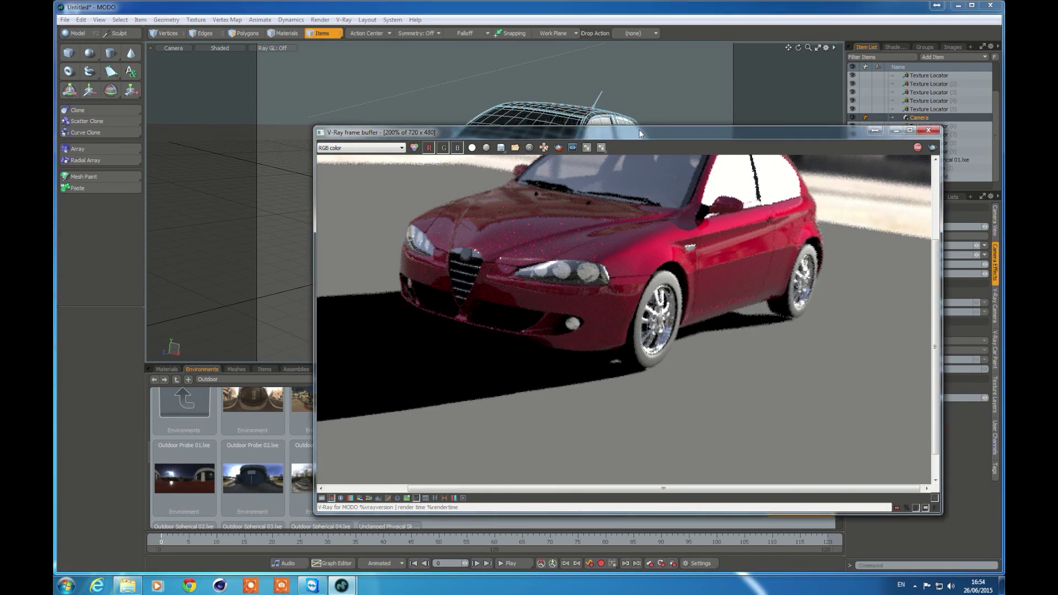
Move the V-Ray frame buffer window clear of the camera's properties and enlarge it to cover the whole viewport area
left_click_drag(639, 133, 540, 50)
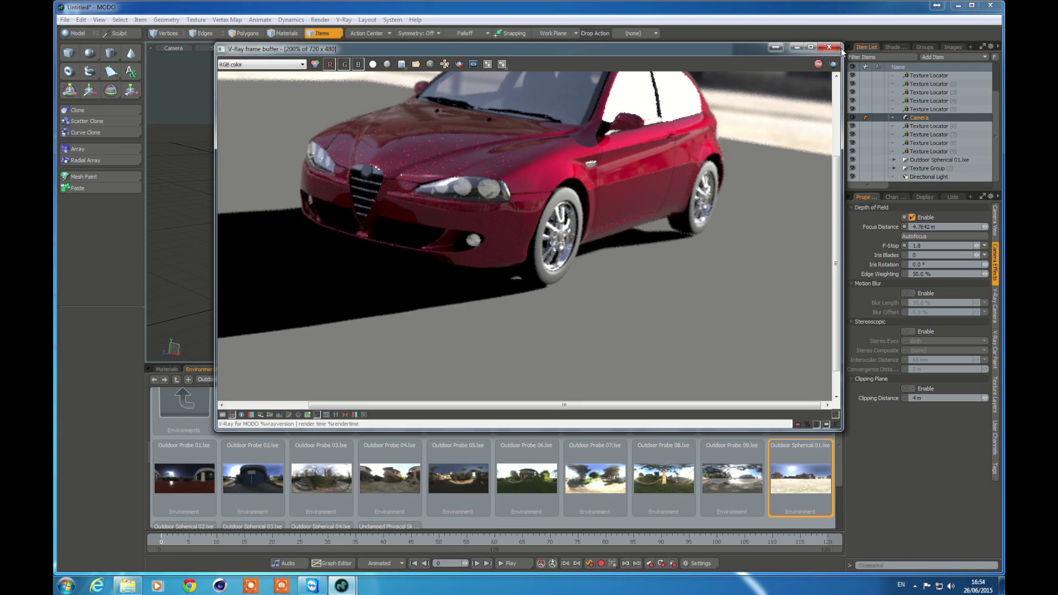
left_click_drag(842, 437, 915, 532)
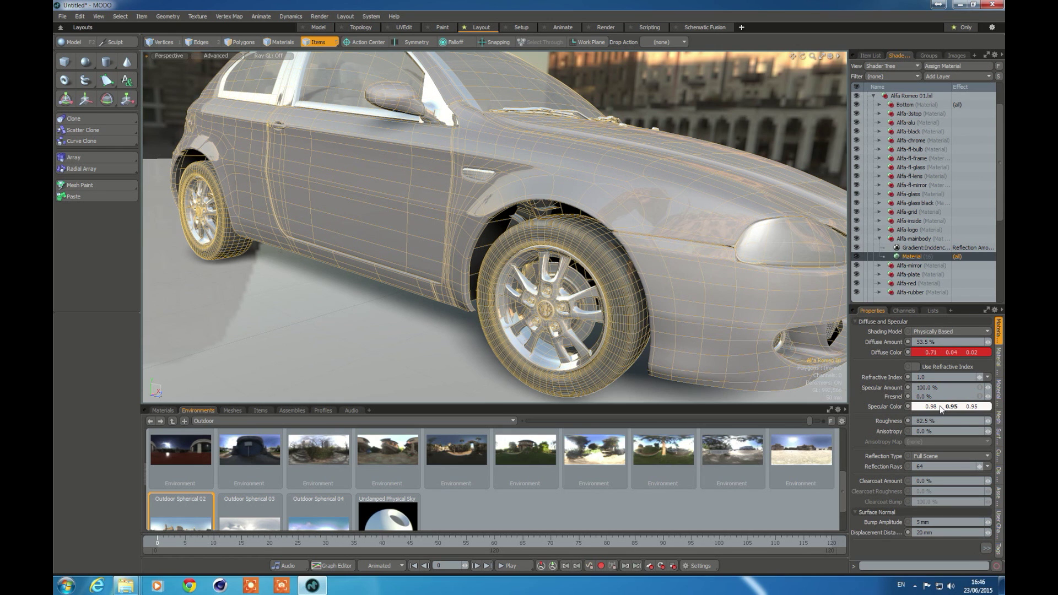
Give the Alfa-mainbody material an orange-red specular color (0.98, 0.07, 0.0), diffuse amount 30%, specular amount 70% and roughness 30%
double_click(939, 408)
left_click_drag(716, 361, 749, 345)
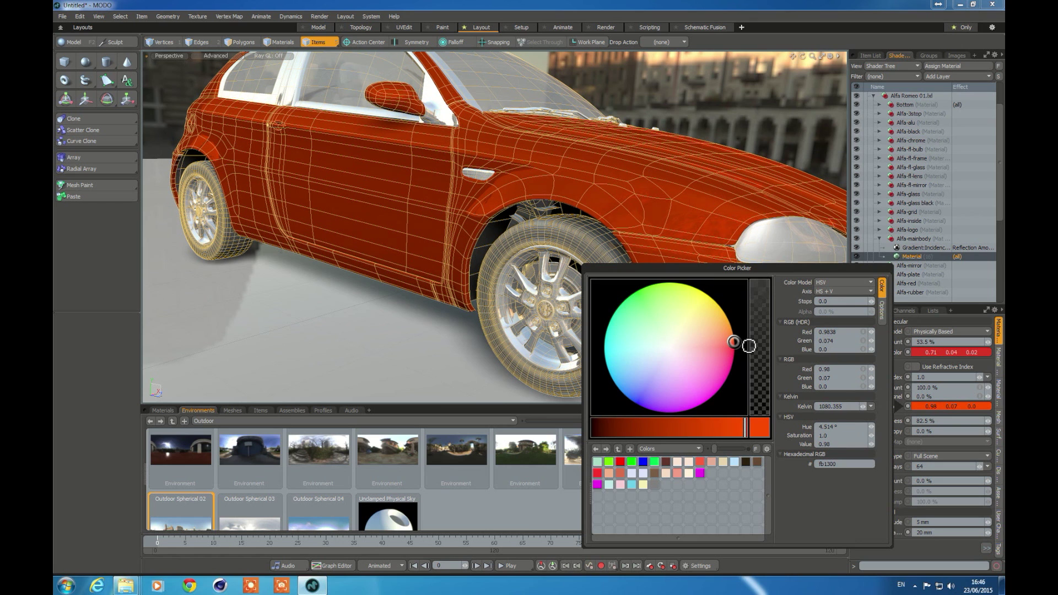
left_click(967, 422)
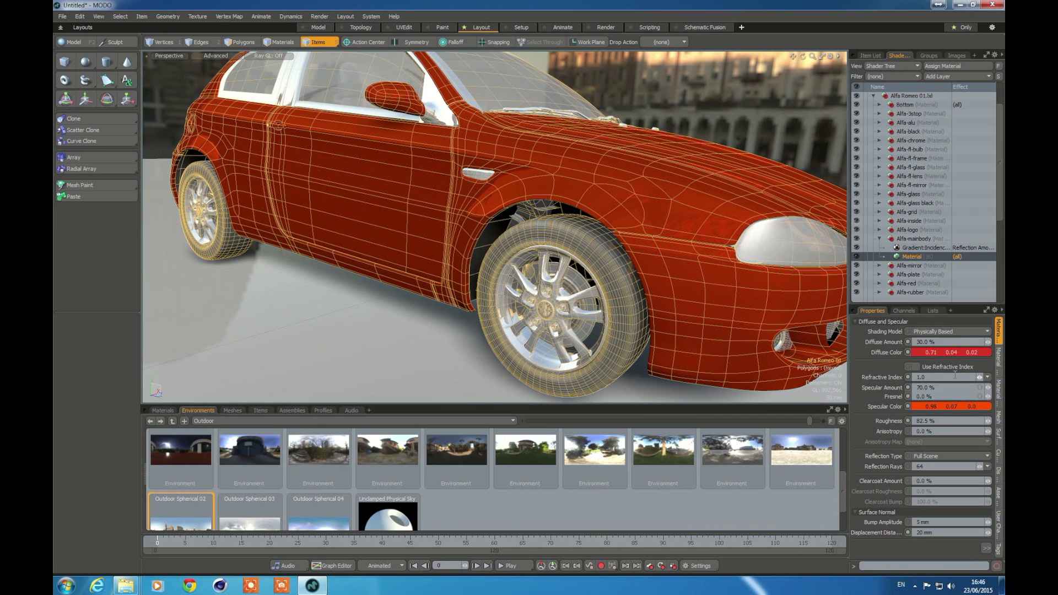
left_click_drag(986, 422, 929, 421)
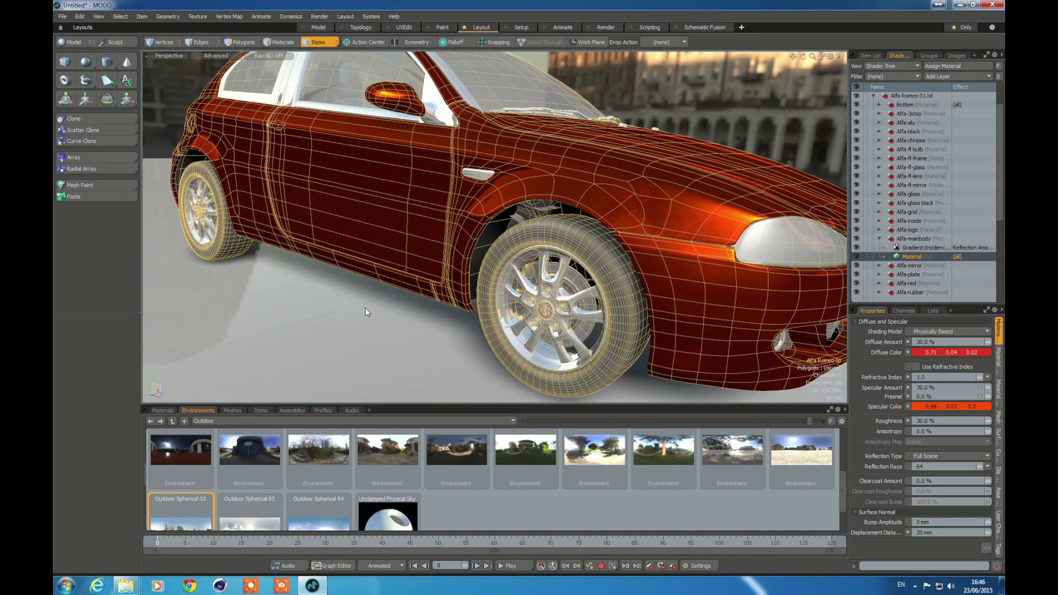
Select a single polygon on the car's front fender above the wheel arch and pull it outward along X with Transform
left_click(364, 312)
left_click_drag(620, 306, 460, 292, "ctrl+alt")
left_click(406, 207)
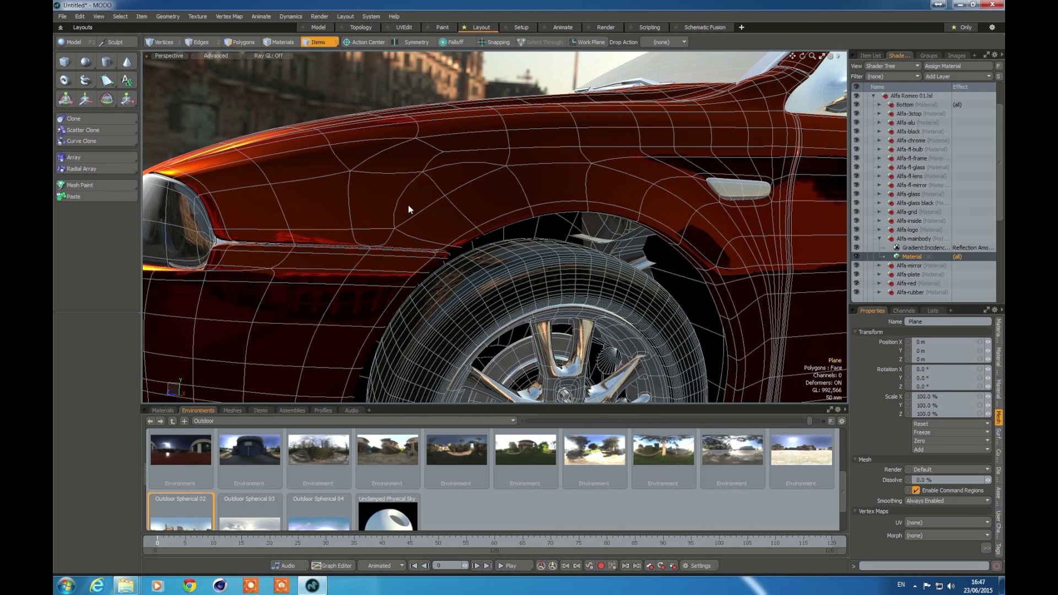
key("3")
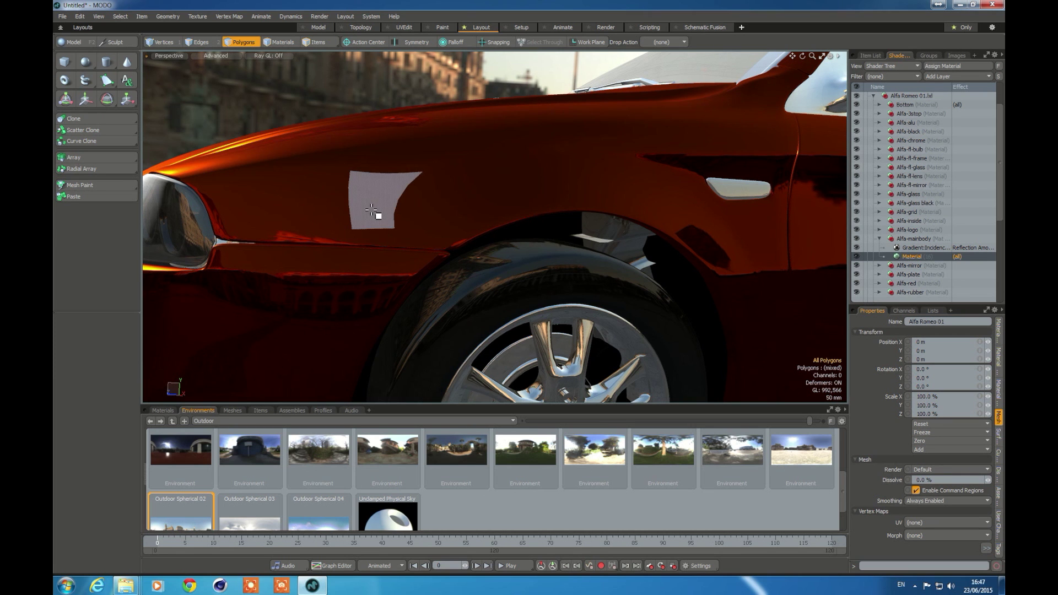
left_click(378, 217)
key("y")
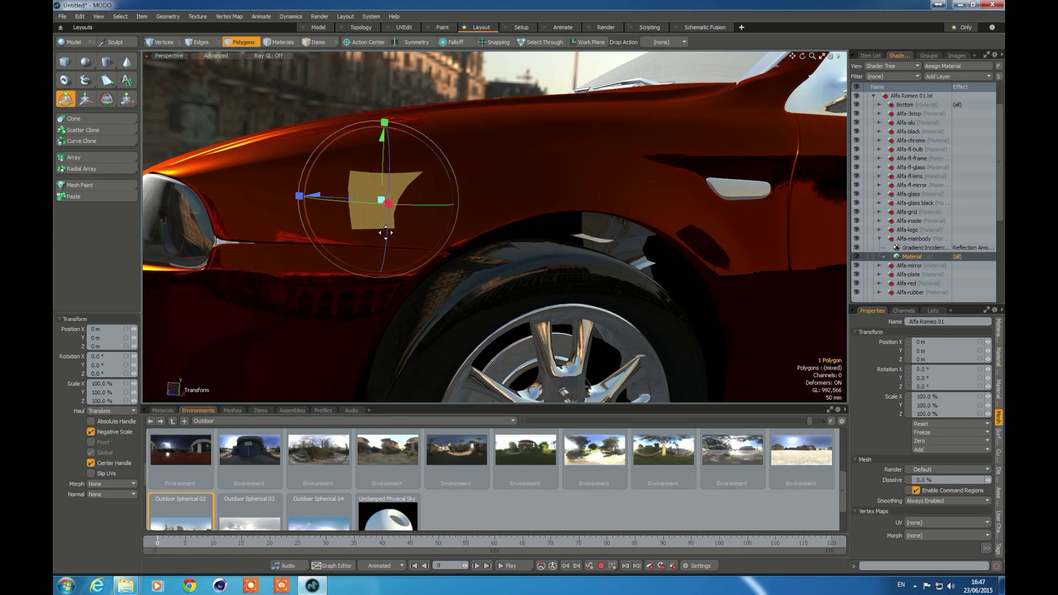
left_click_drag(392, 253, 558, 272, "alt")
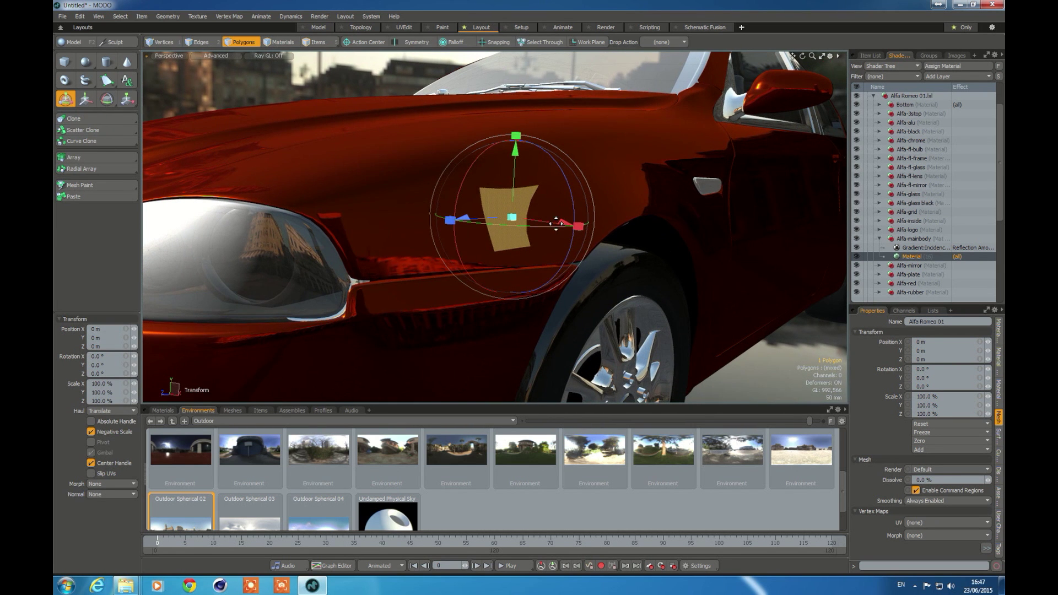
left_click_drag(564, 222, 583, 225)
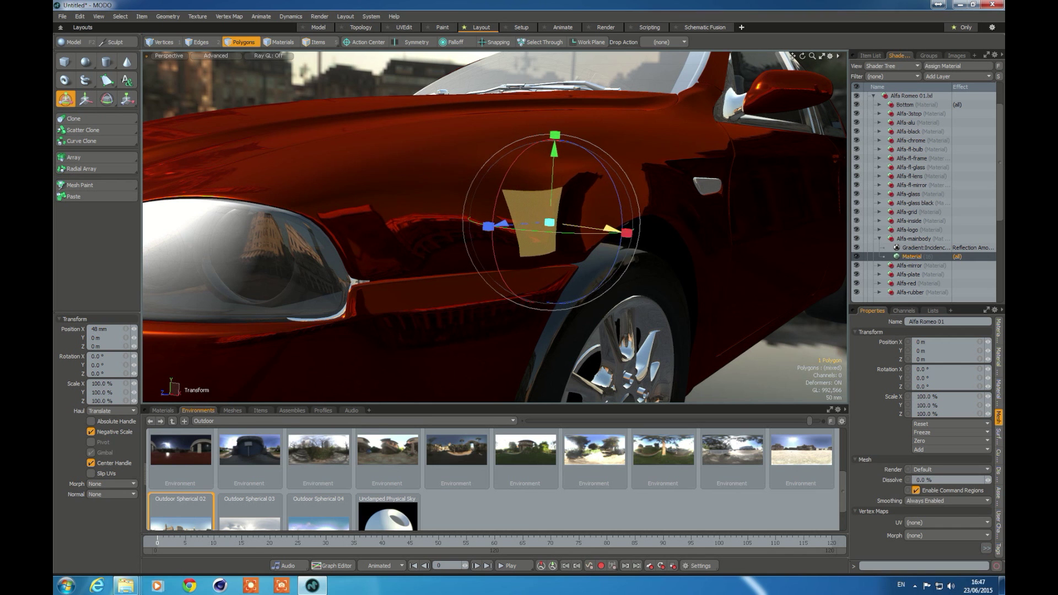
left_click_drag(624, 239, 673, 288, "ctrl+alt")
key("space")
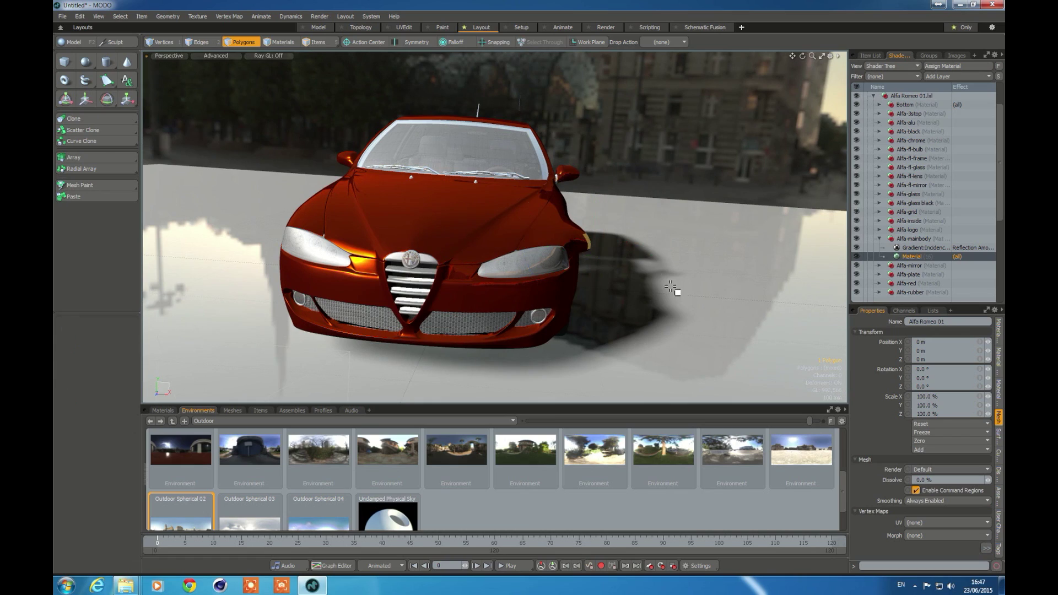
left_click_drag(520, 343, 578, 320, "ctrl+alt")
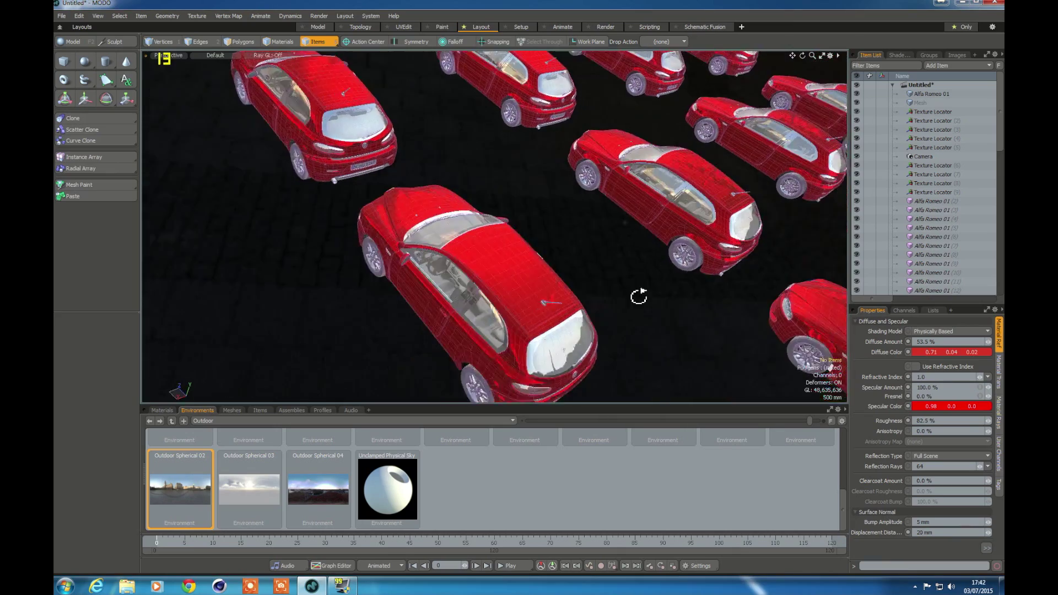
Switch the viewport of the car array to Advanced shading and inspect the instanced cars from several angles
left_click_drag(639, 296, 540, 320, "alt")
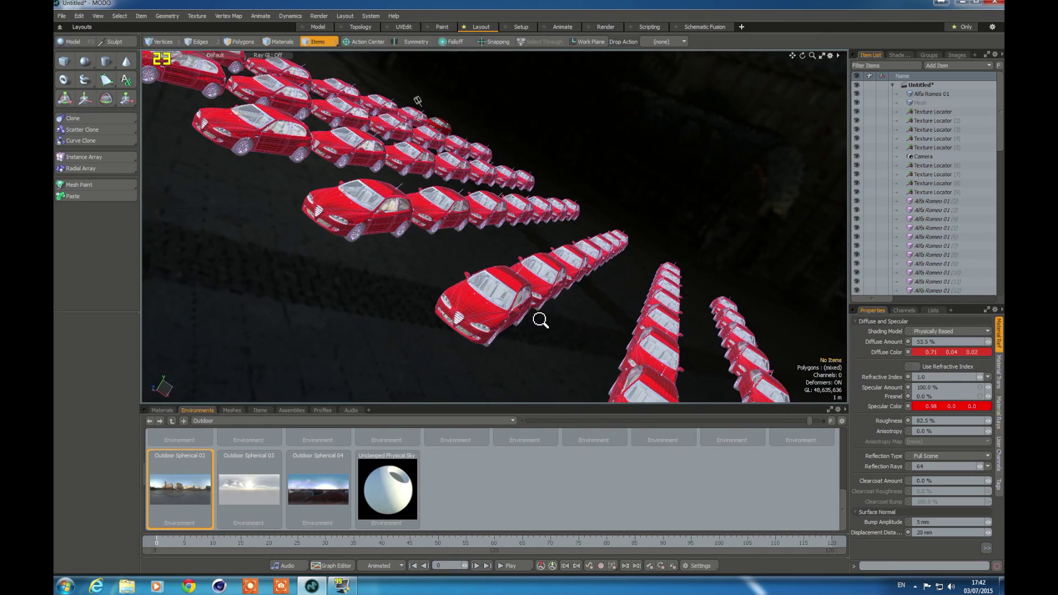
left_click(217, 56)
left_click(199, 112)
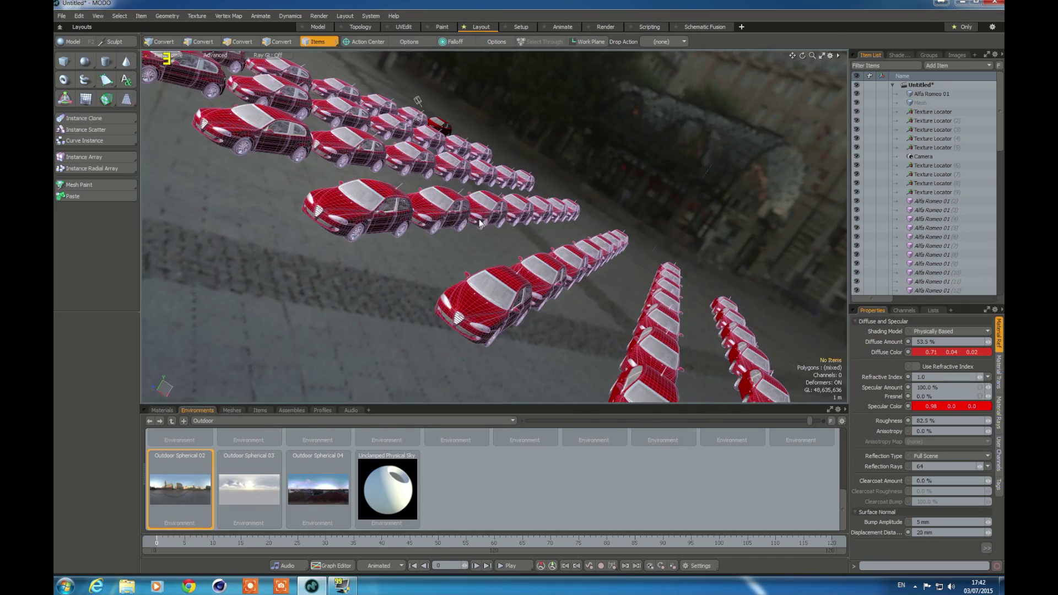
left_click_drag(393, 277, 431, 143, "alt")
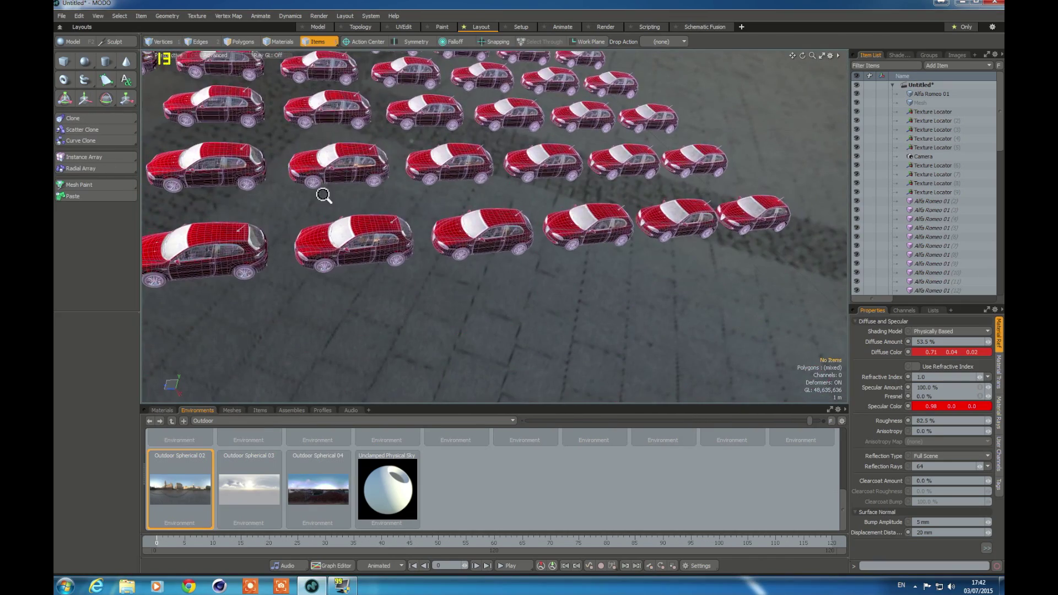
left_click_drag(484, 195, 334, 203, "ctrl+alt")
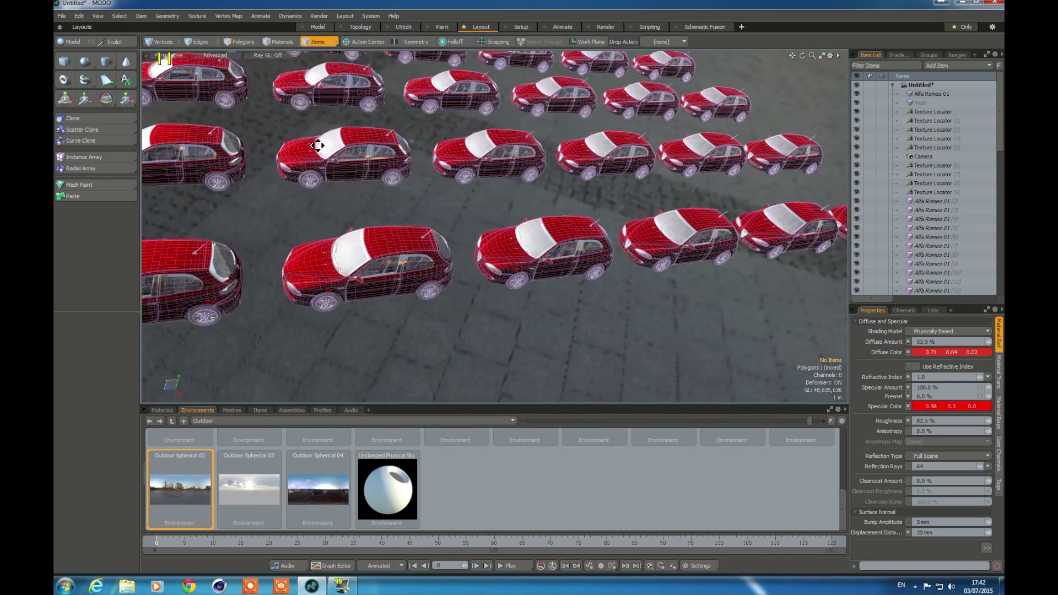
left_click_drag(317, 145, 538, 309, "alt+shift")
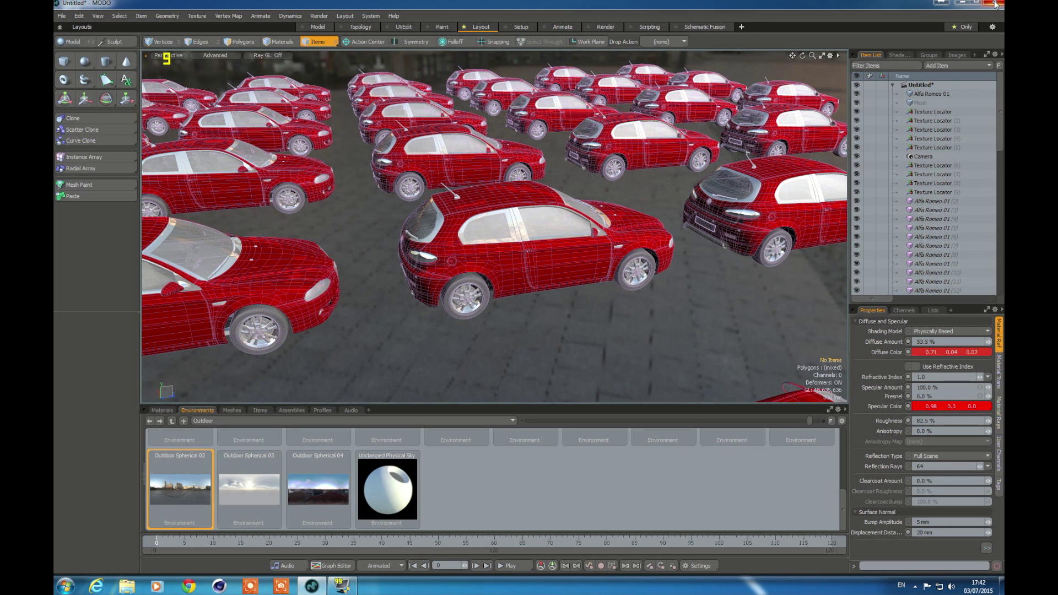
right_click(250, 587)
left_click(258, 550)
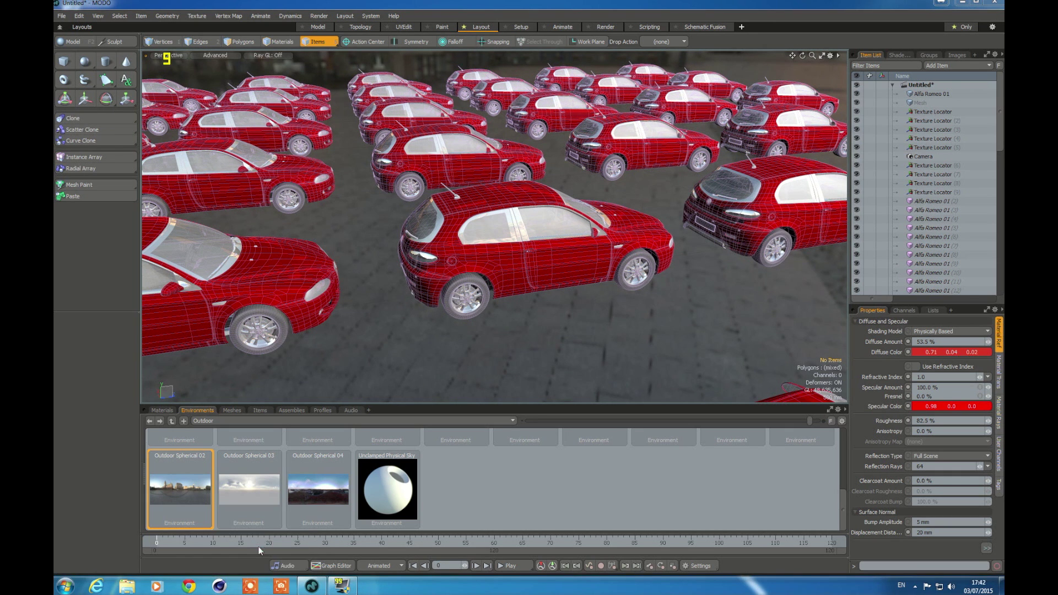
left_click(914, 586)
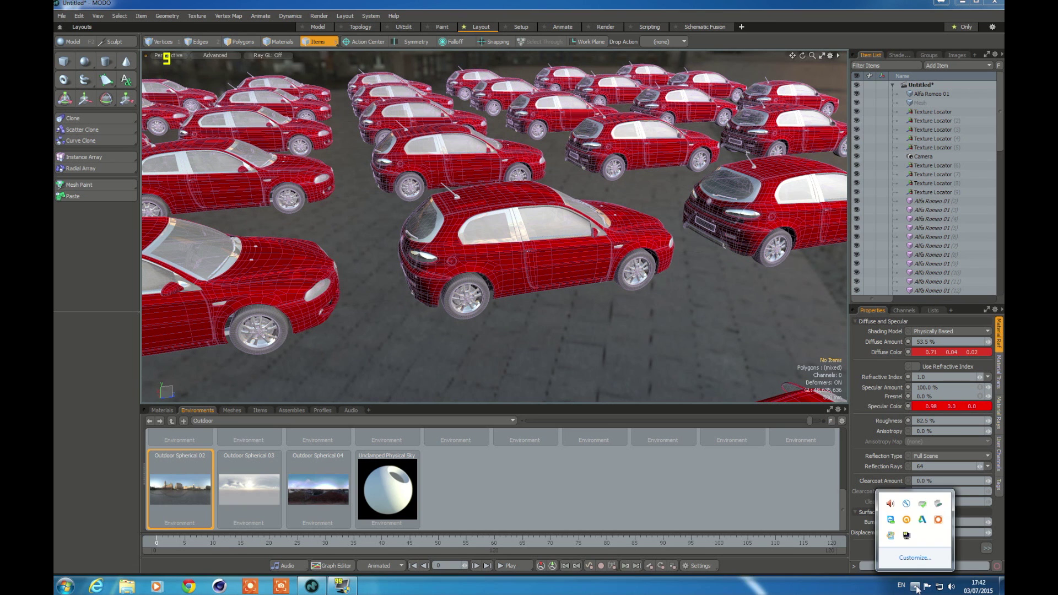
left_click(938, 520)
left_click(819, 540)
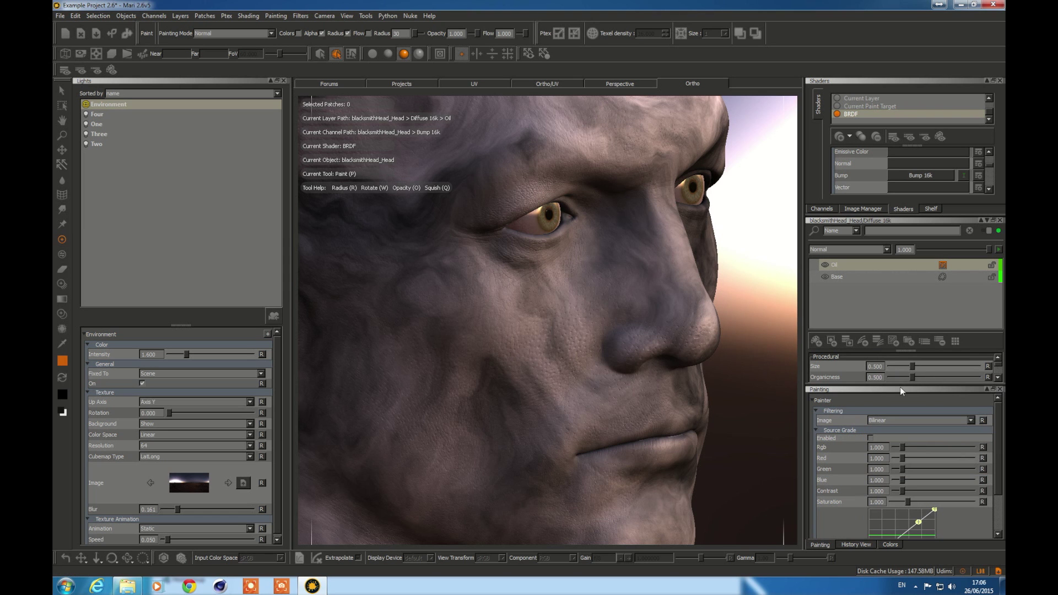
In Mari, enlarge the procedural settings of the Diffuse 16k Oil layer and set its Organicness to 2.000 and Size to 0.306
left_click_drag(900, 387, 898, 452)
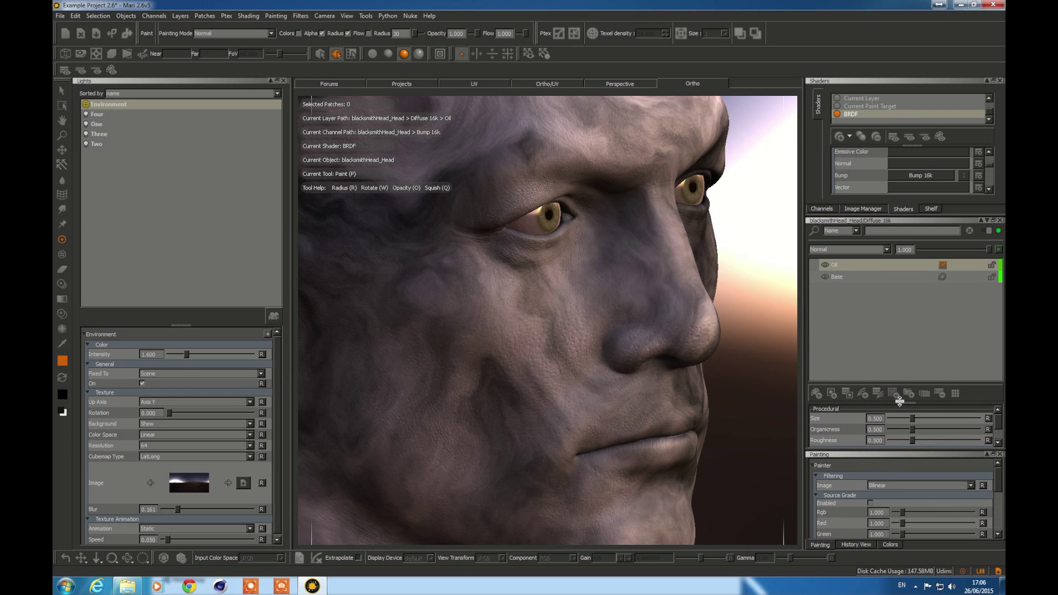
left_click_drag(900, 402, 905, 289)
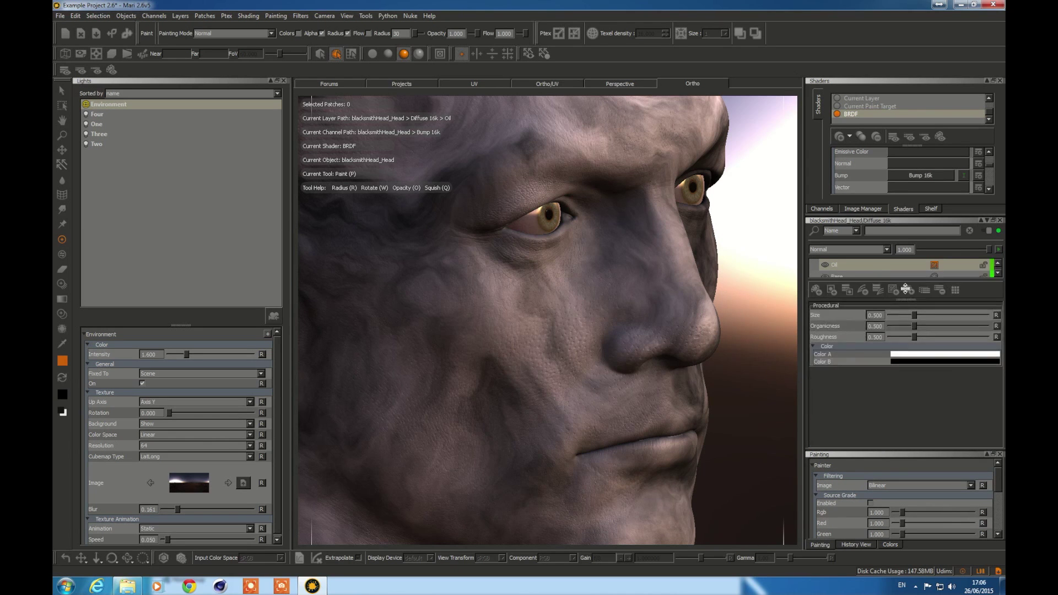
left_click_drag(914, 326, 998, 333)
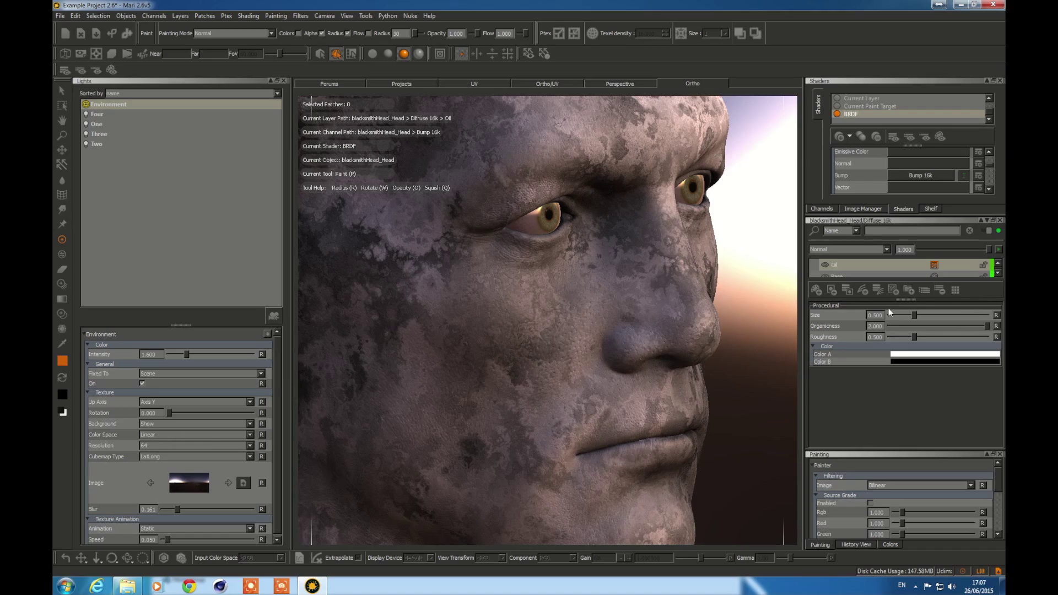
left_click_drag(910, 319, 909, 325)
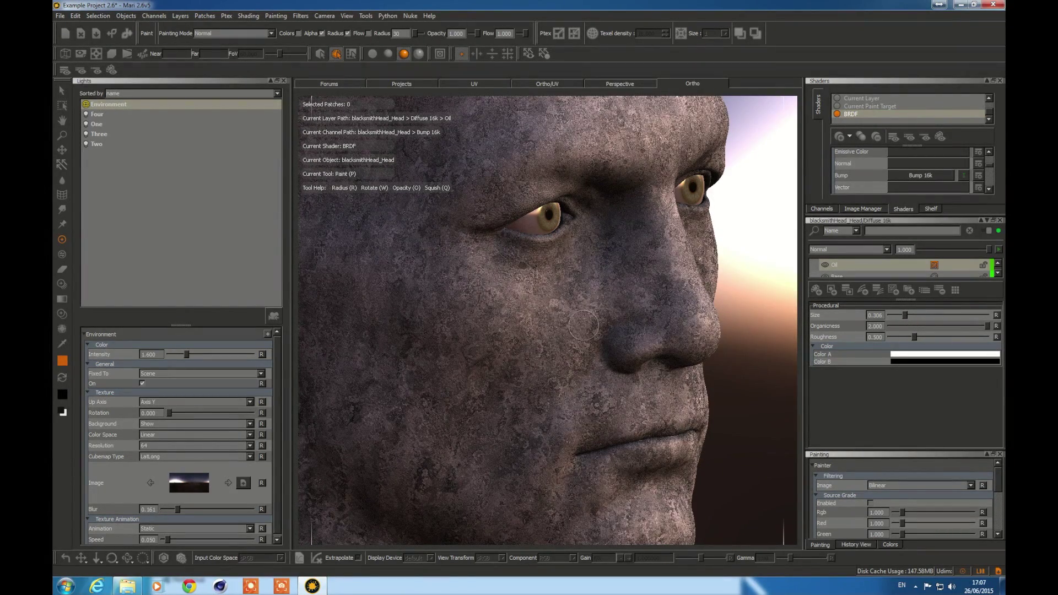
Frame the whole head and show the Bump 16k channel's layer stack alongside the Diffuse 16k layers
mouse_move(562, 331)
right_mouse_down("alt")
mouse_move(732, 330)
mouse_move(623, 332)
right_mouse_up("alt")
middle_click_drag(623, 333, 475, 376, "alt")
right_click_drag(474, 376, 534, 373, "alt")
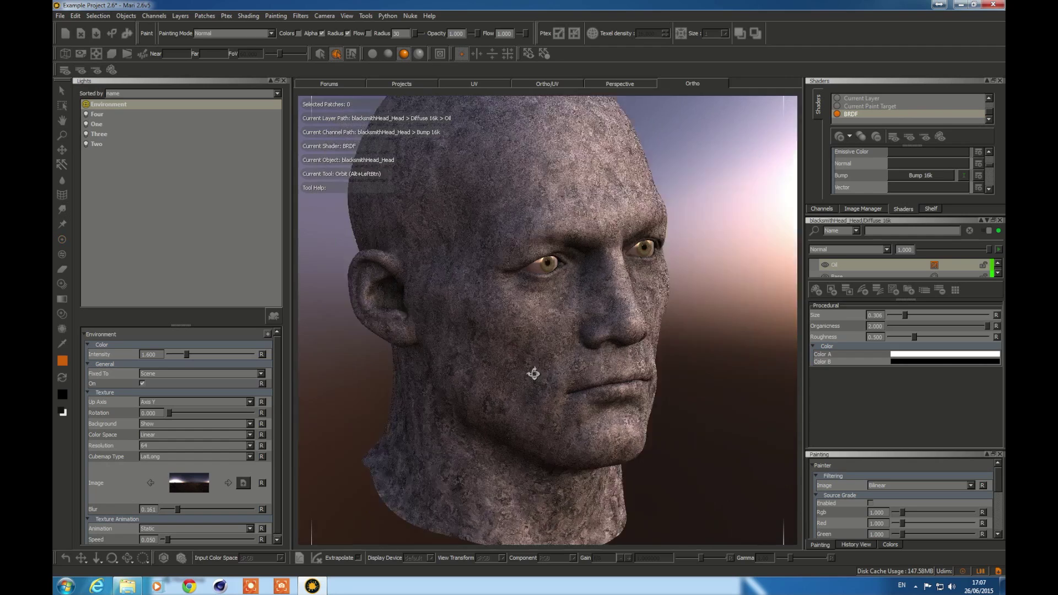
left_click_drag(533, 372, 548, 371, "alt")
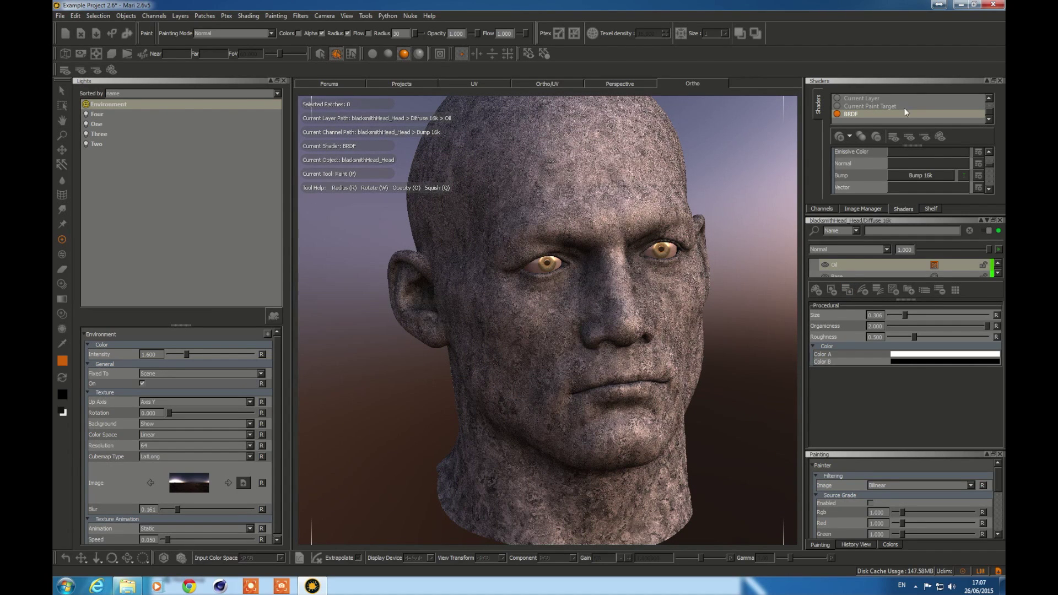
left_click(821, 209)
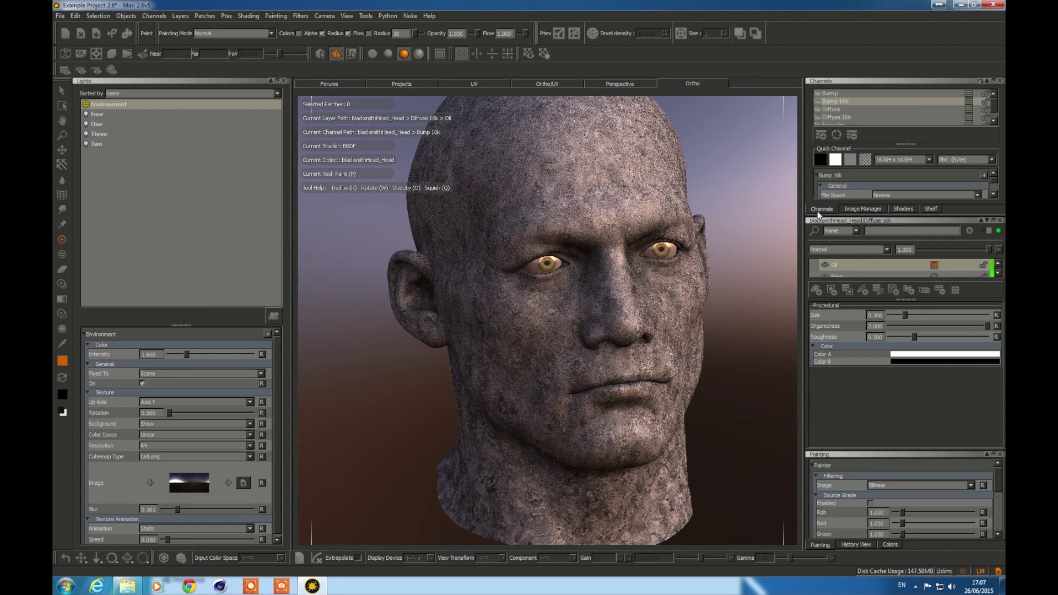
left_click(970, 100)
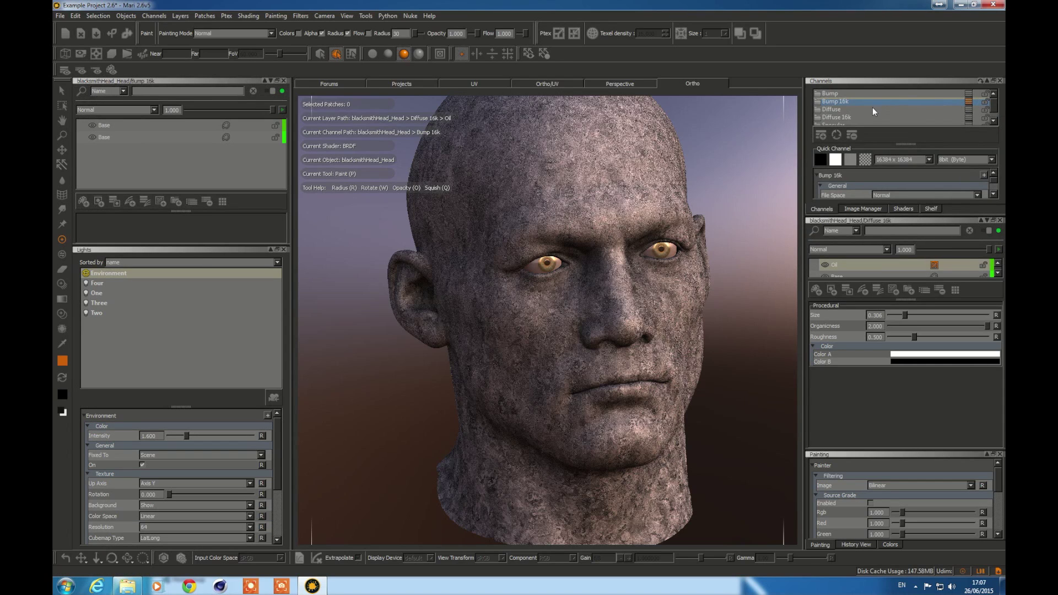
Share the Diffuse 16k Oil layer into the top of the Bump 16k stack and delete that stack's bottom Base layer
right_click(831, 267)
mouse_move(864, 481)
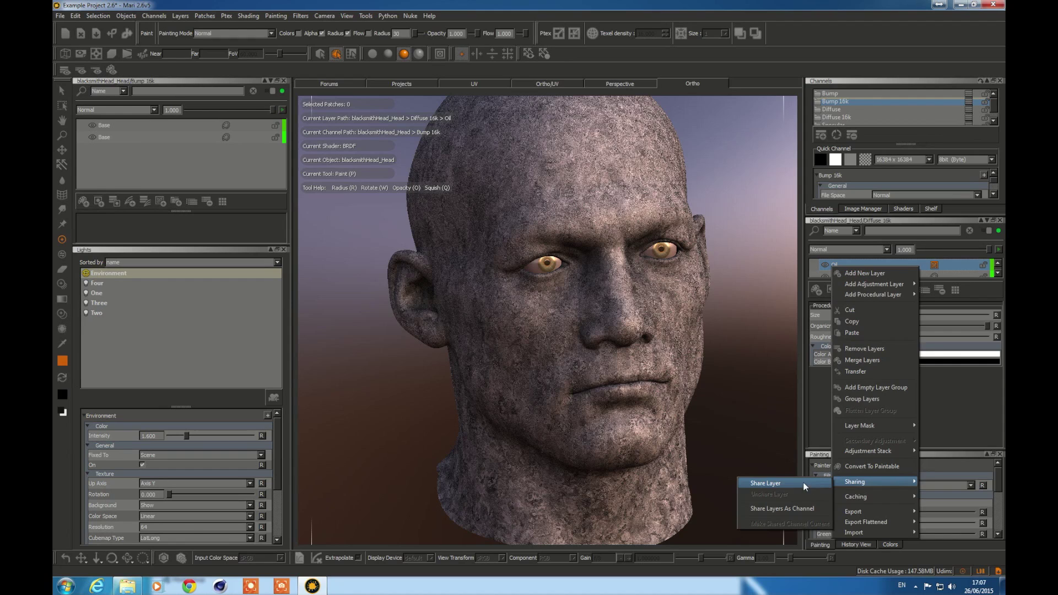
left_click(765, 482)
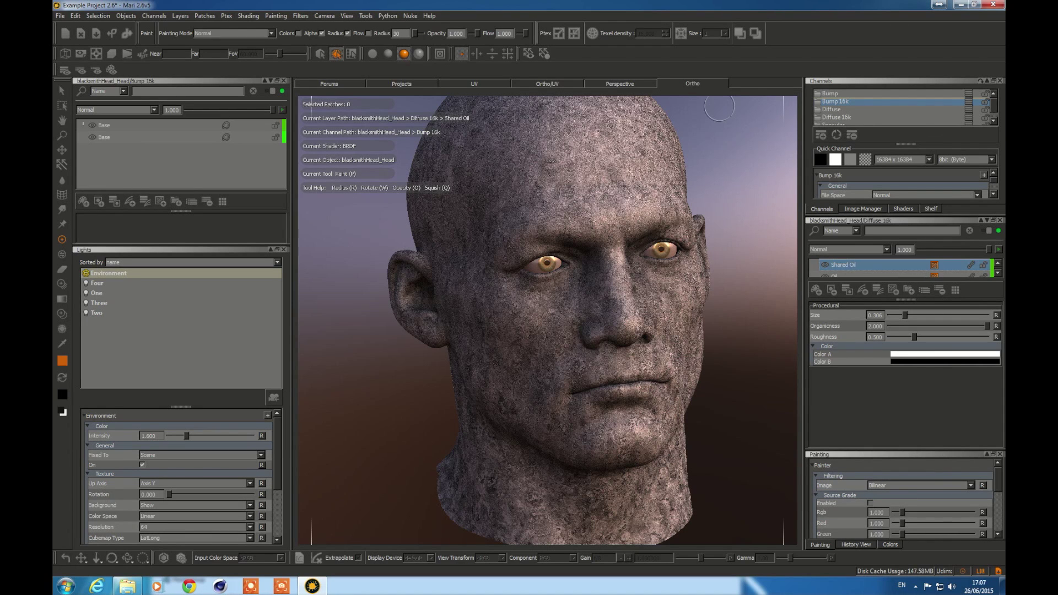
left_click_drag(82, 125, 103, 126)
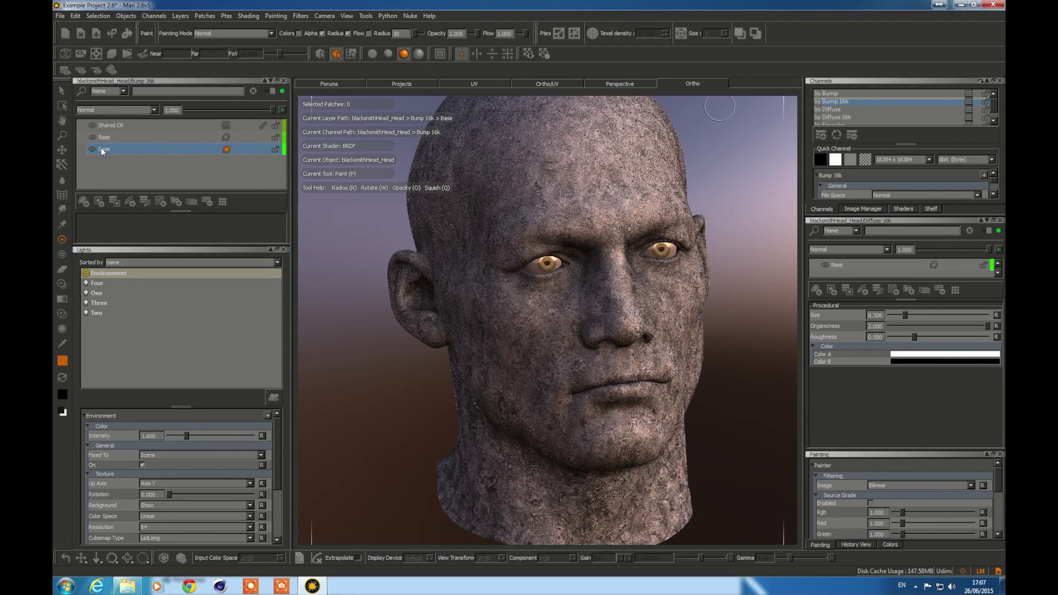
key("Delete")
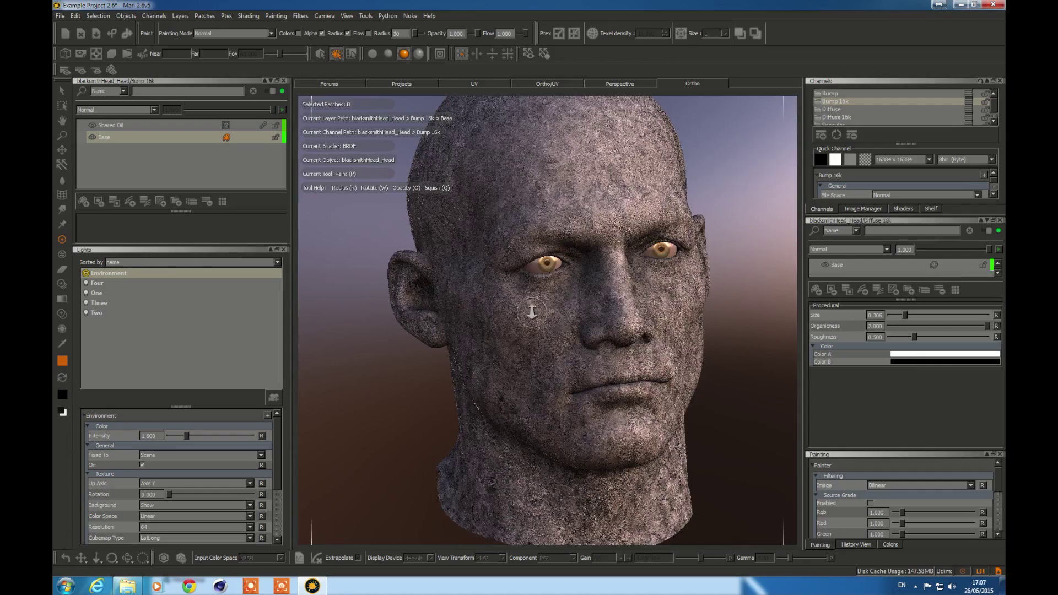
Set the Size of the Shared Oil layer to 0.408 while viewing a close-up of the skin
right_click_drag(532, 312, 609, 359, "alt")
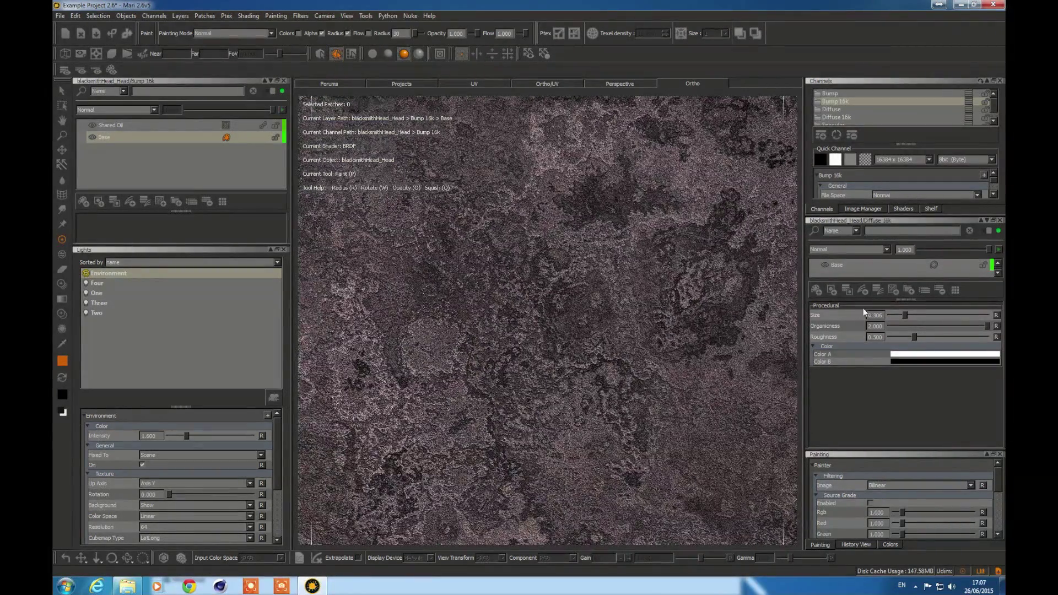
left_click(115, 124)
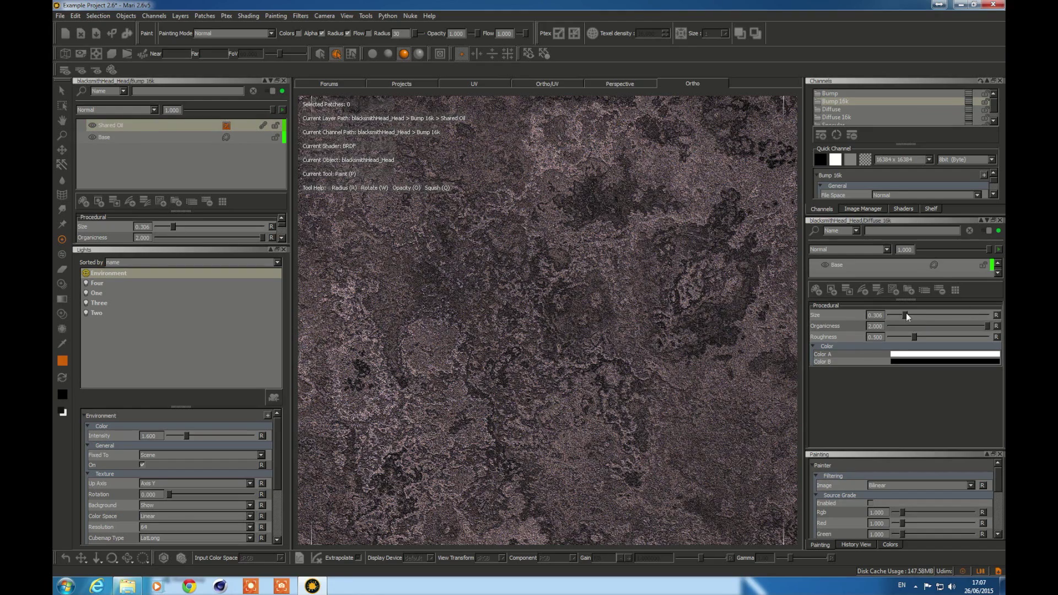
left_click_drag(906, 313, 911, 313)
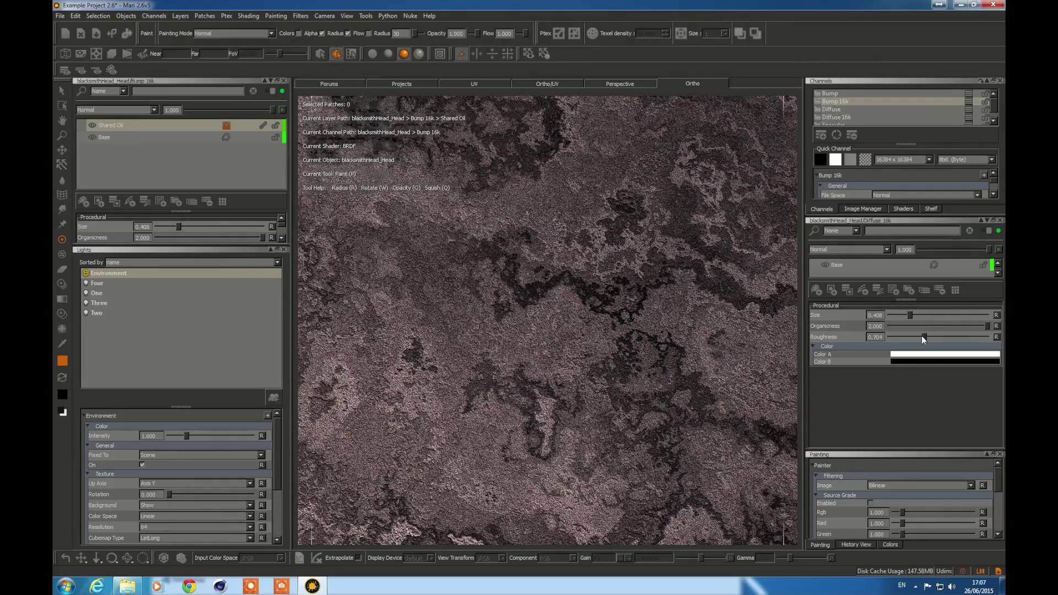
Set the Roughness of the Shared Oil layer to 0.214 and frame the face
left_click_drag(922, 336, 897, 335)
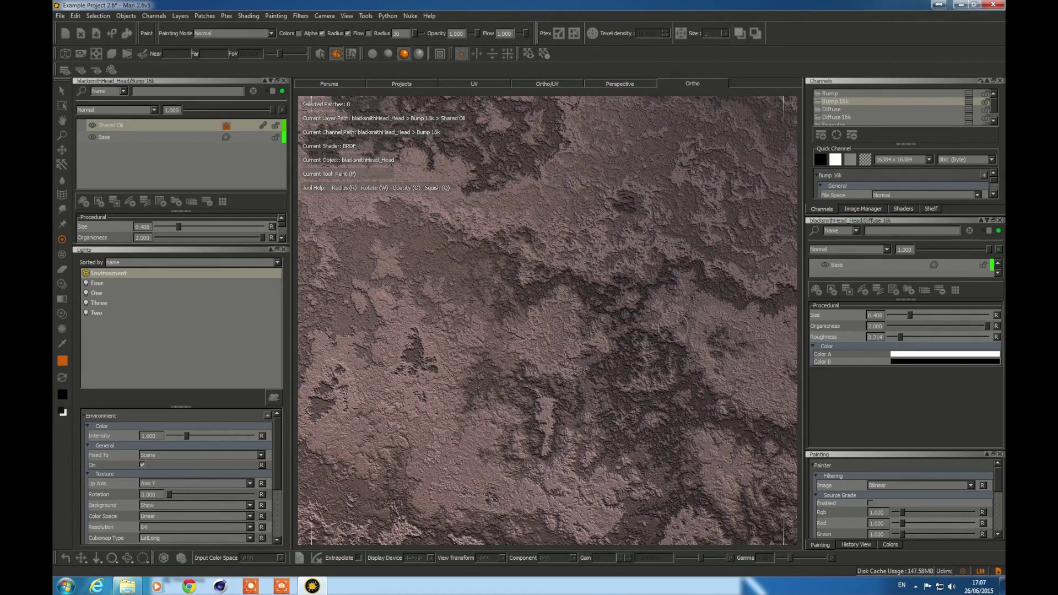
right_click_drag(676, 324, 512, 325, "alt")
left_click_drag(578, 325, 462, 327, "alt")
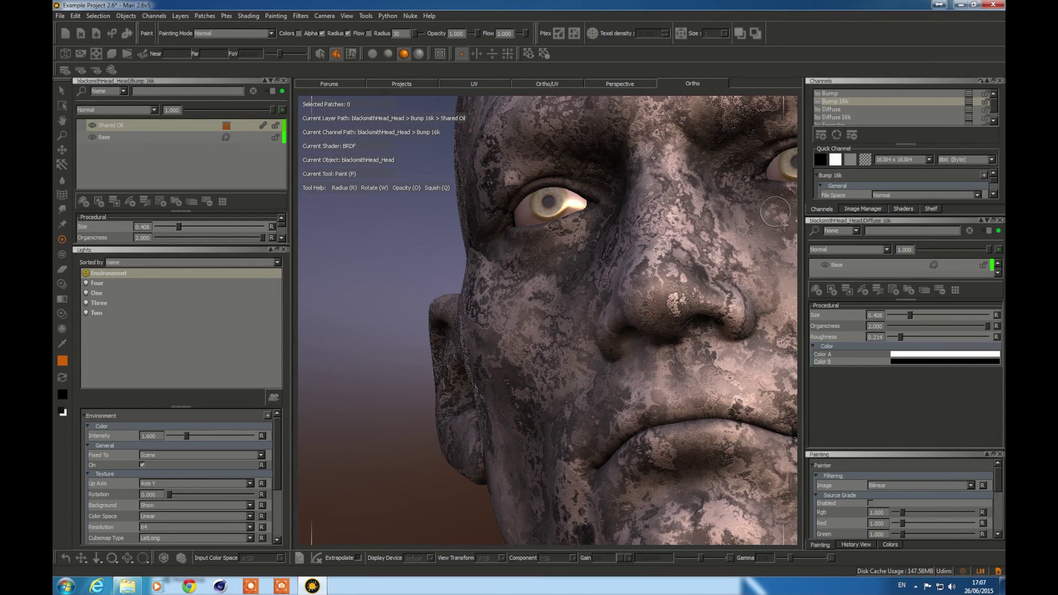
Bring up the enlarged BRDF shader settings and set the Bump Weight to 0.842
left_click(993, 194)
left_click(993, 194)
left_click(902, 209)
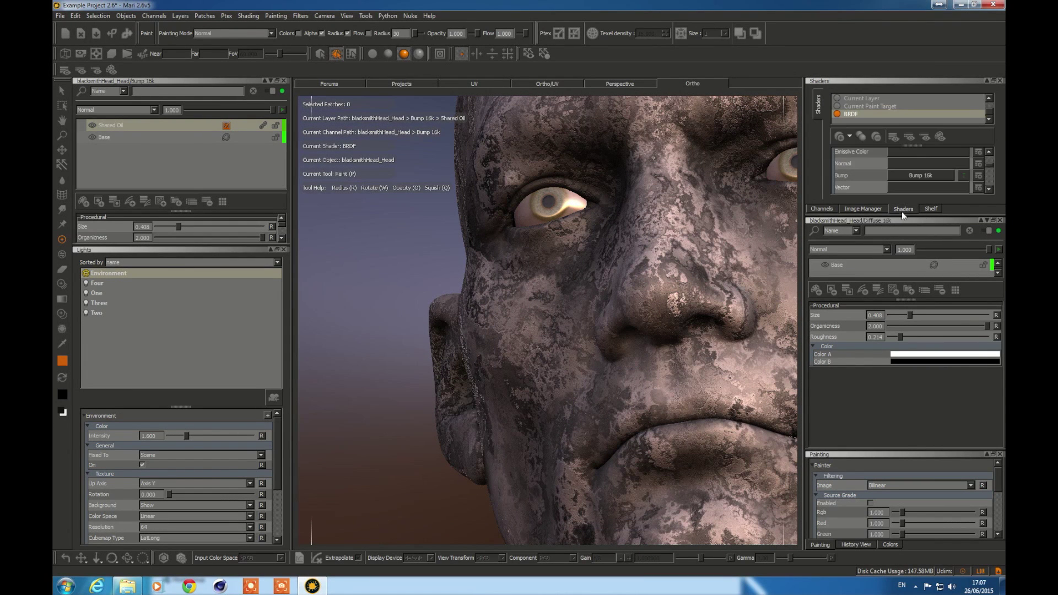
left_click(1000, 220)
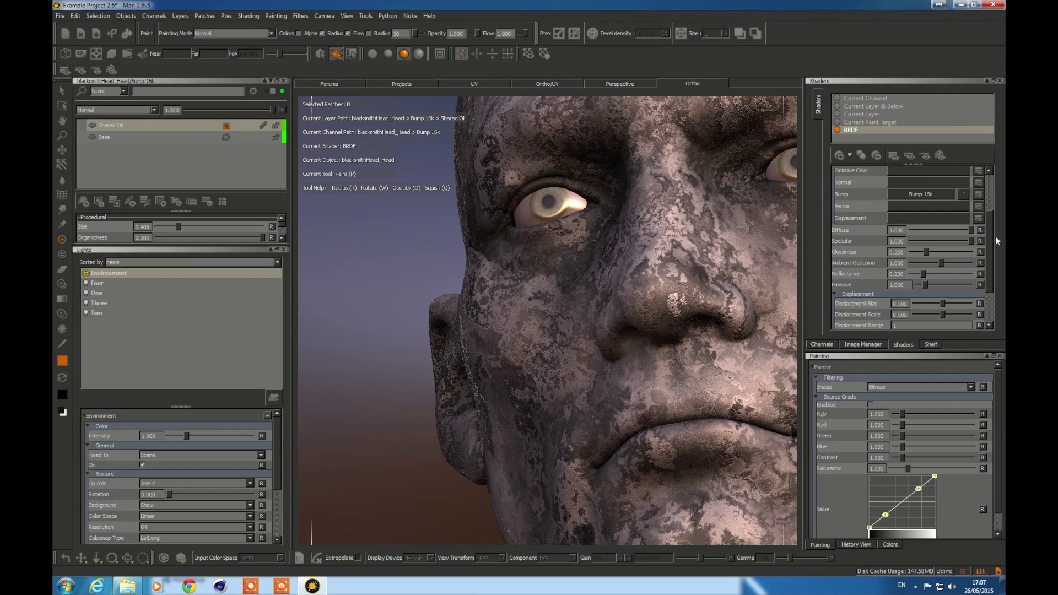
left_click_drag(992, 242, 986, 279)
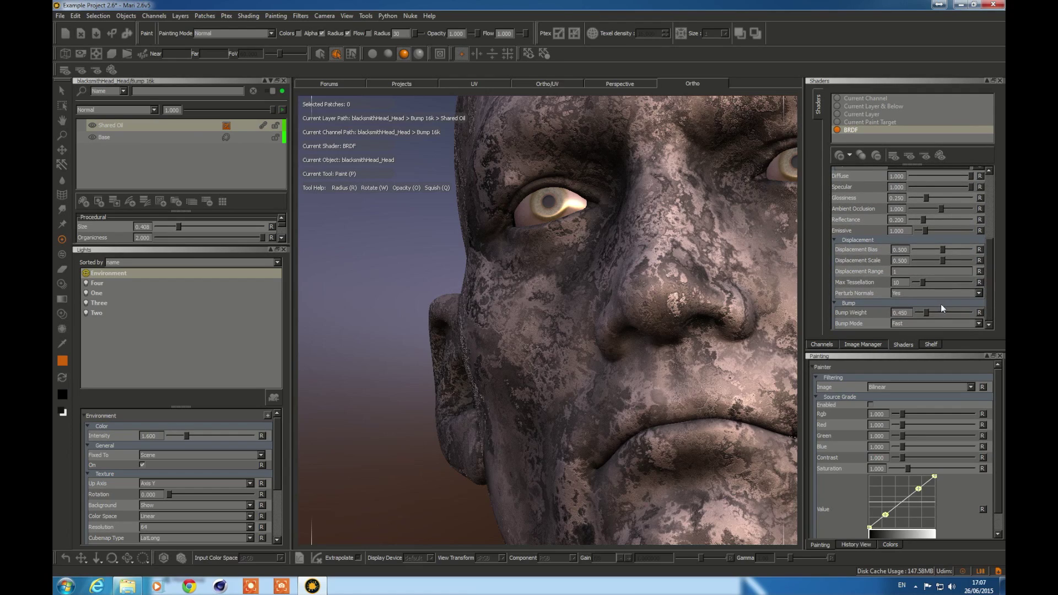
mouse_move(926, 312)
left_mouse_down()
mouse_move(949, 313)
mouse_move(932, 311)
left_mouse_up()
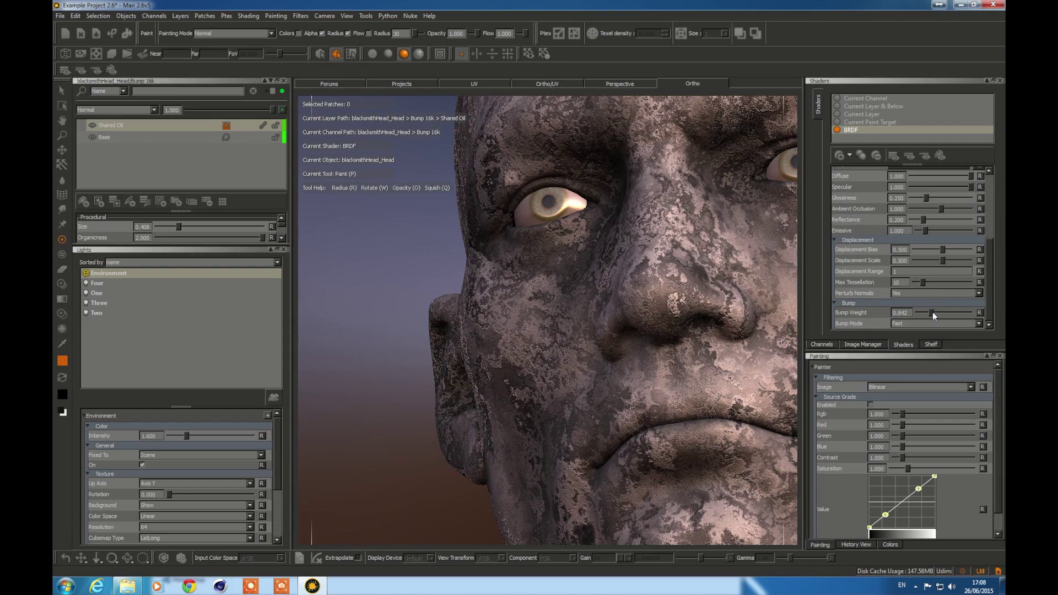
Add a mask to the Shared Oil layer and reset the paint colours to white foreground and black background
left_click_drag(700, 417, 712, 419, "alt")
middle_click_drag(713, 419, 612, 410, "alt")
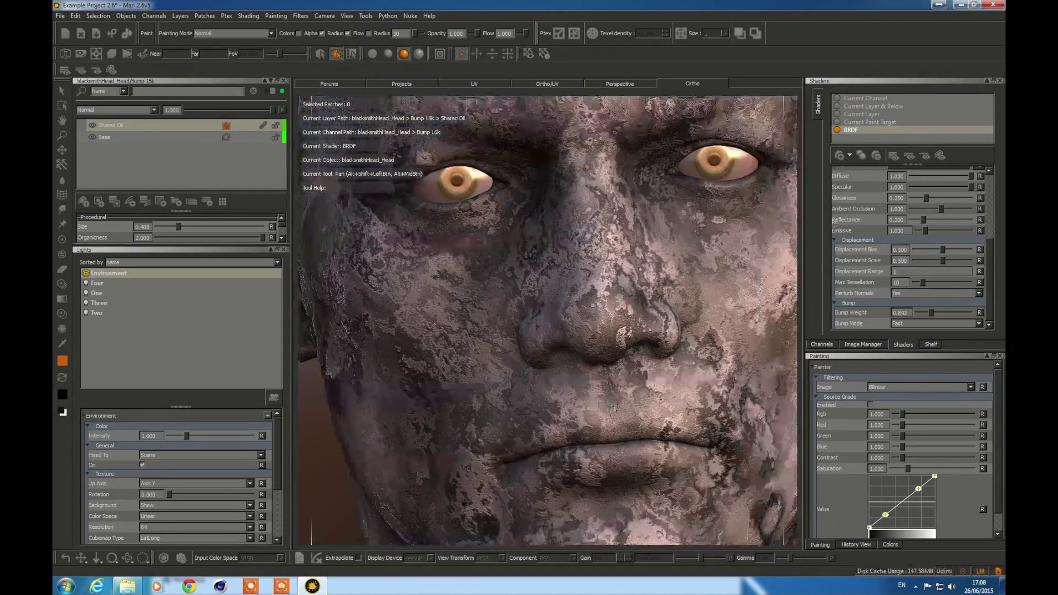
left_click_drag(611, 410, 662, 410, "alt")
mouse_move(662, 411)
right_mouse_down("alt")
mouse_move(1003, 361)
mouse_move(573, 413)
right_mouse_up("alt")
left_click_drag(573, 413, 558, 410, "alt")
middle_click_drag(558, 410, 528, 367, "alt")
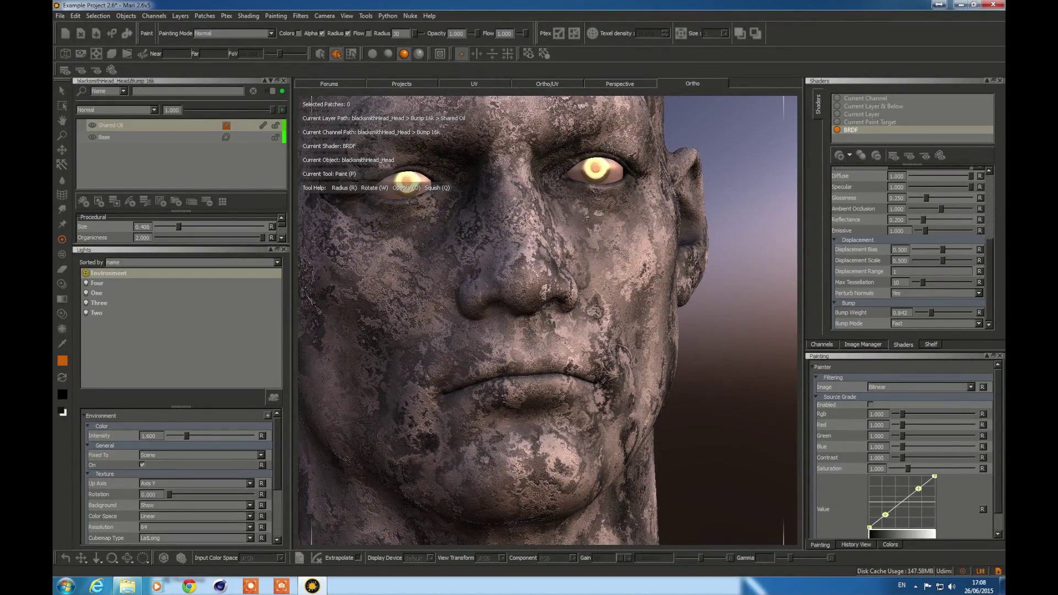
left_click(116, 126)
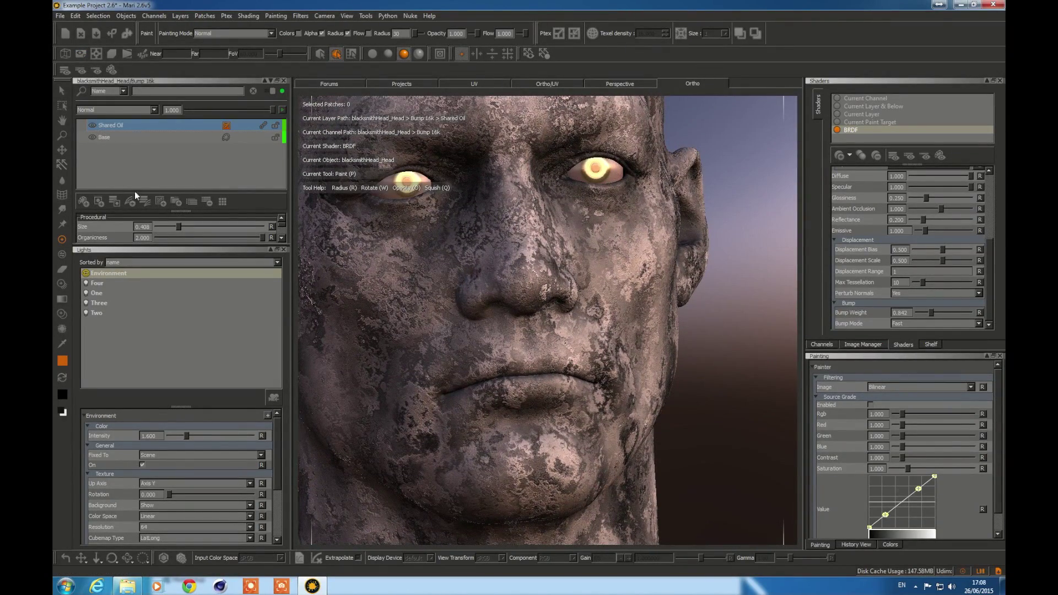
left_click(99, 202)
left_click(83, 246)
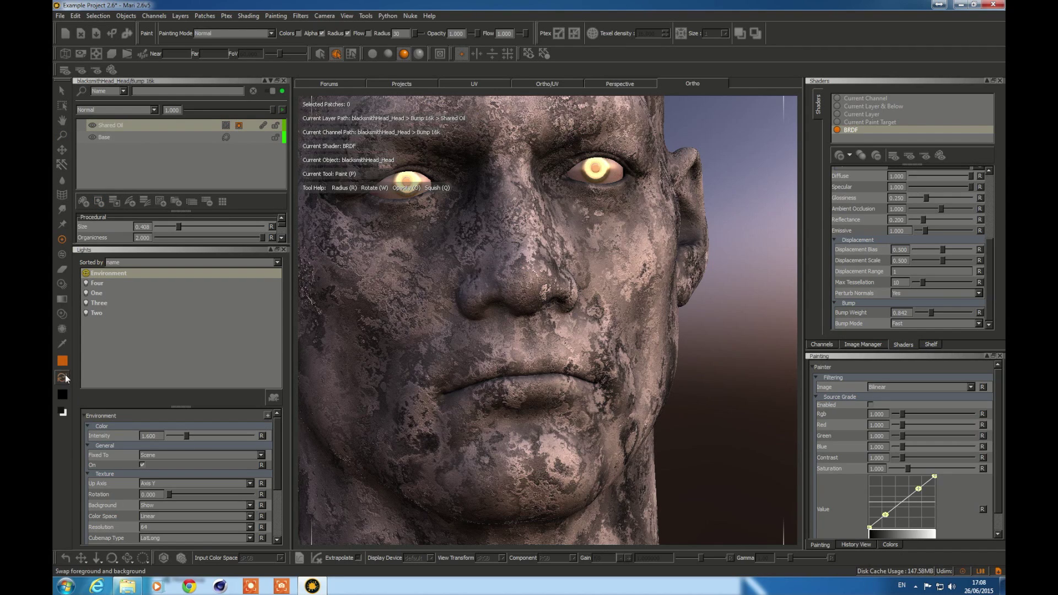
left_click(63, 411)
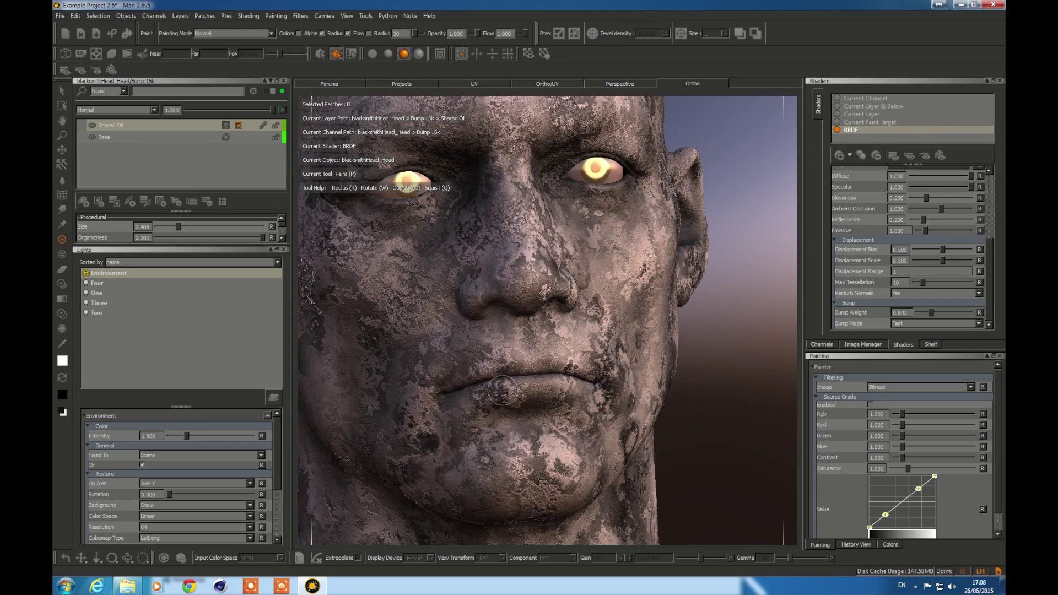
Paint the Shared Oil layer's mask black over the lips and touch up around the mouth with white
left_click_drag(501, 390, 524, 390)
key("x")
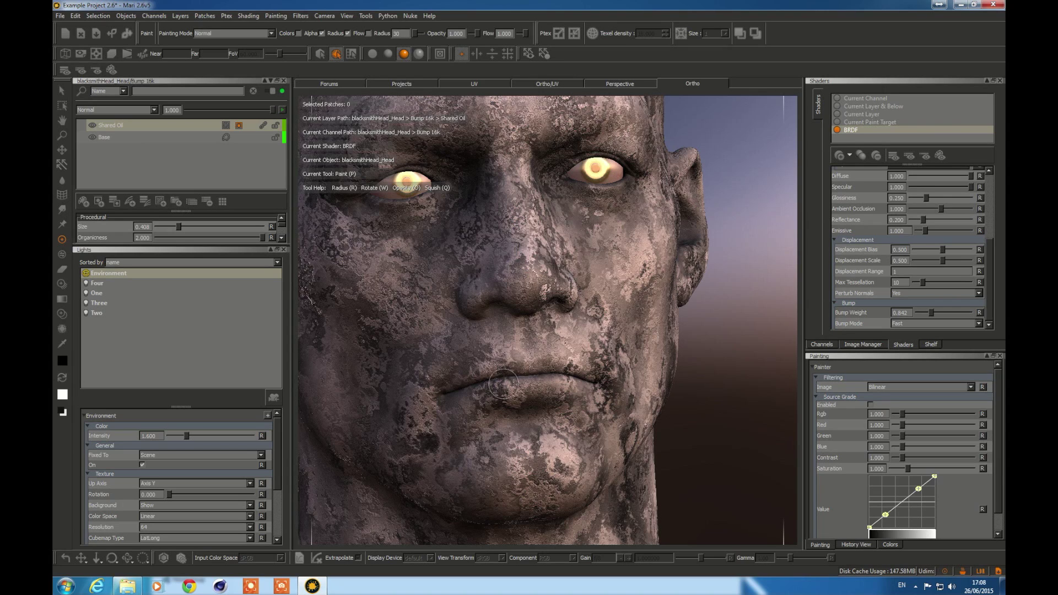
left_click_drag(542, 377, 568, 376)
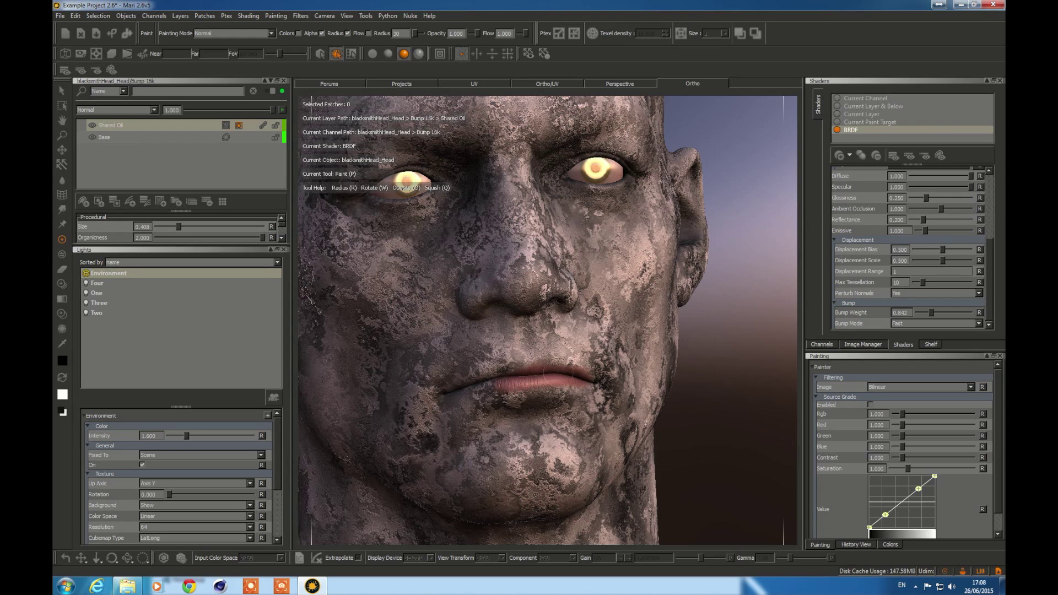
left_click_drag(493, 377, 461, 387)
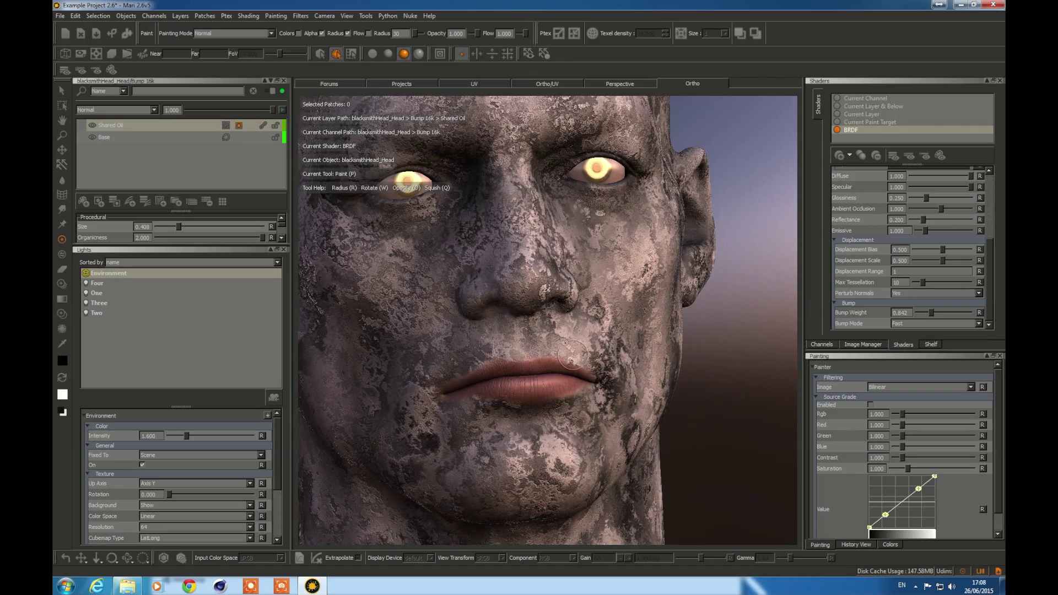
mouse_move(557, 352)
left_mouse_down("alt")
mouse_move(583, 370)
mouse_move(516, 360)
mouse_move(517, 369)
left_mouse_up("alt")
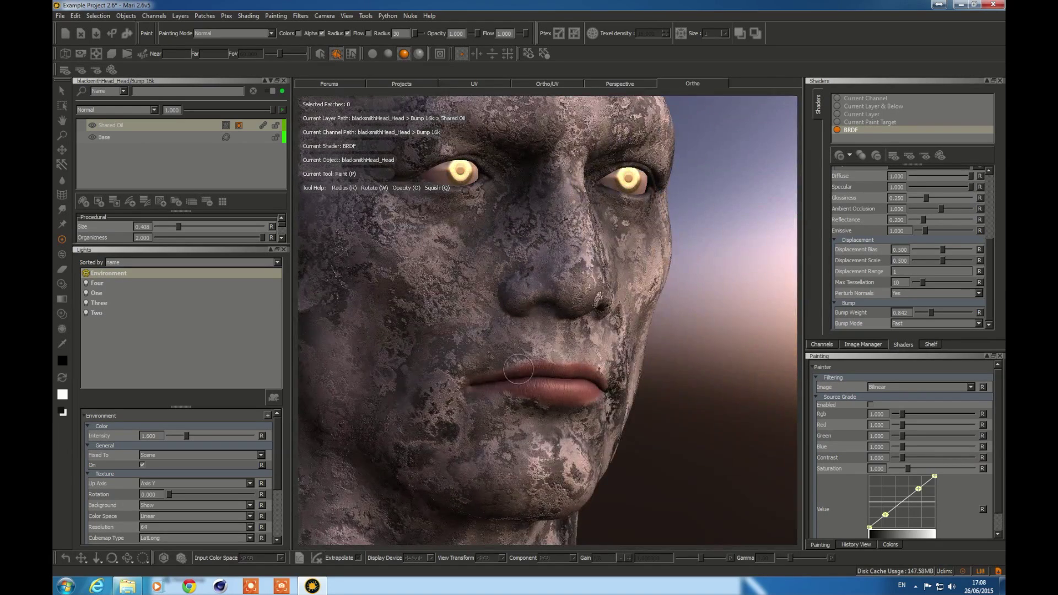
key("x")
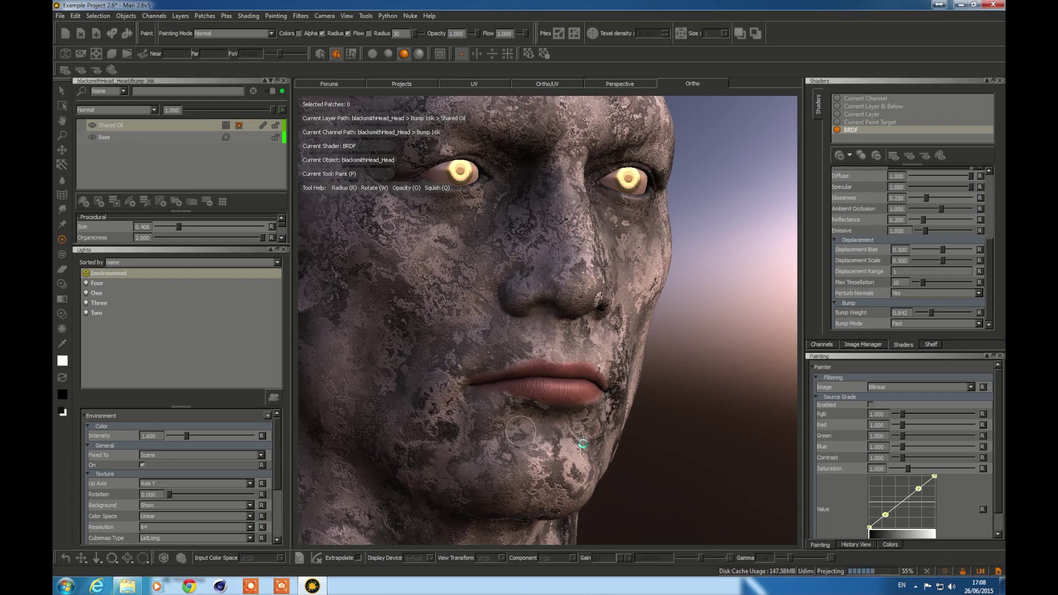
mouse_move(580, 428)
left_mouse_down("alt")
mouse_move(496, 432)
mouse_move(533, 407)
mouse_move(524, 419)
left_mouse_up("alt")
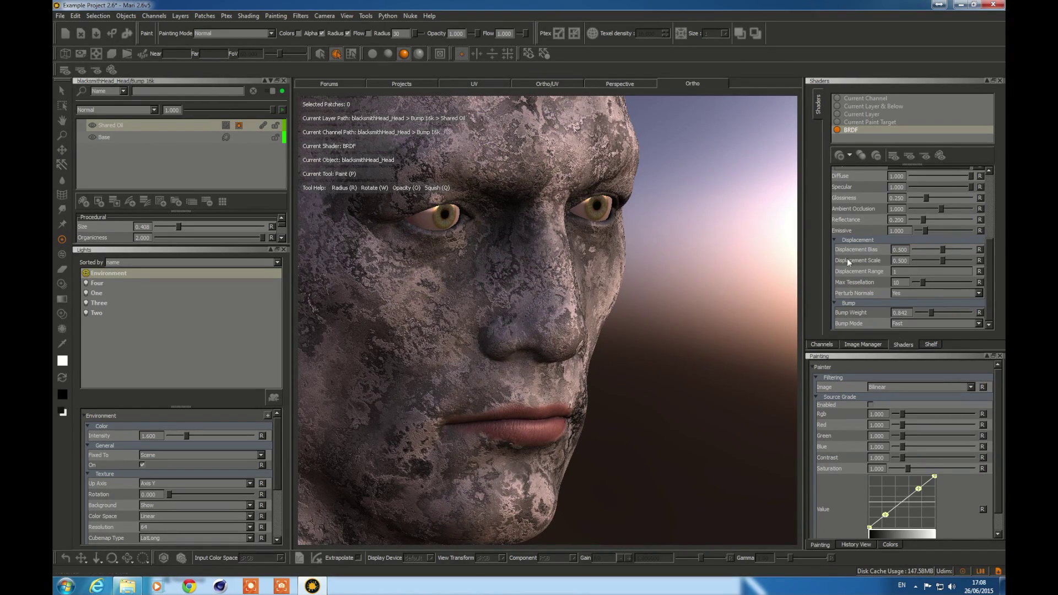
Show the Diffuse 16k channel's layer stack in its own palette and enlarge its layer list
left_click(822, 344)
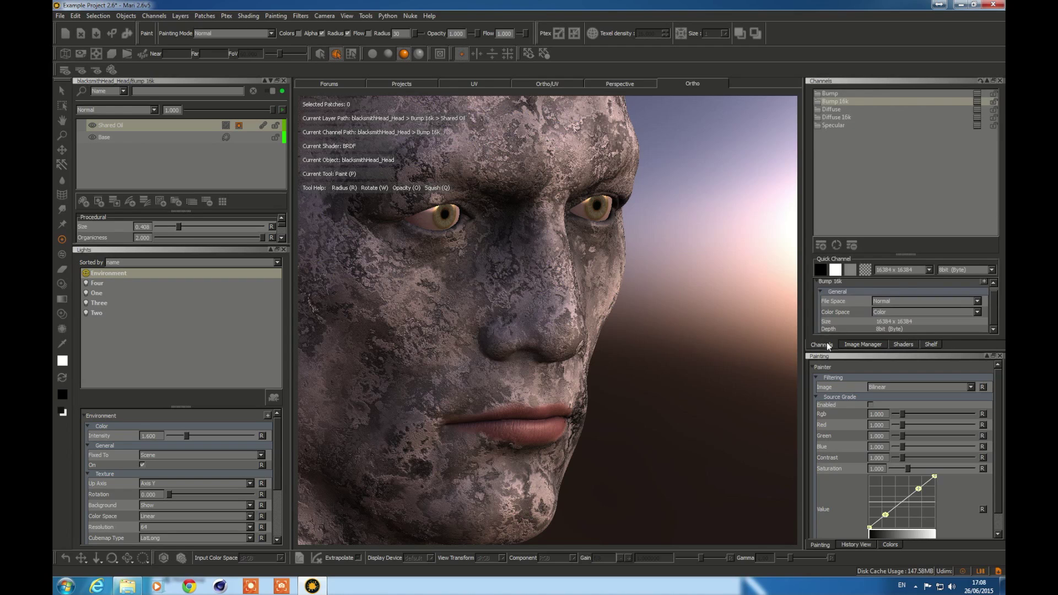
left_click(977, 118)
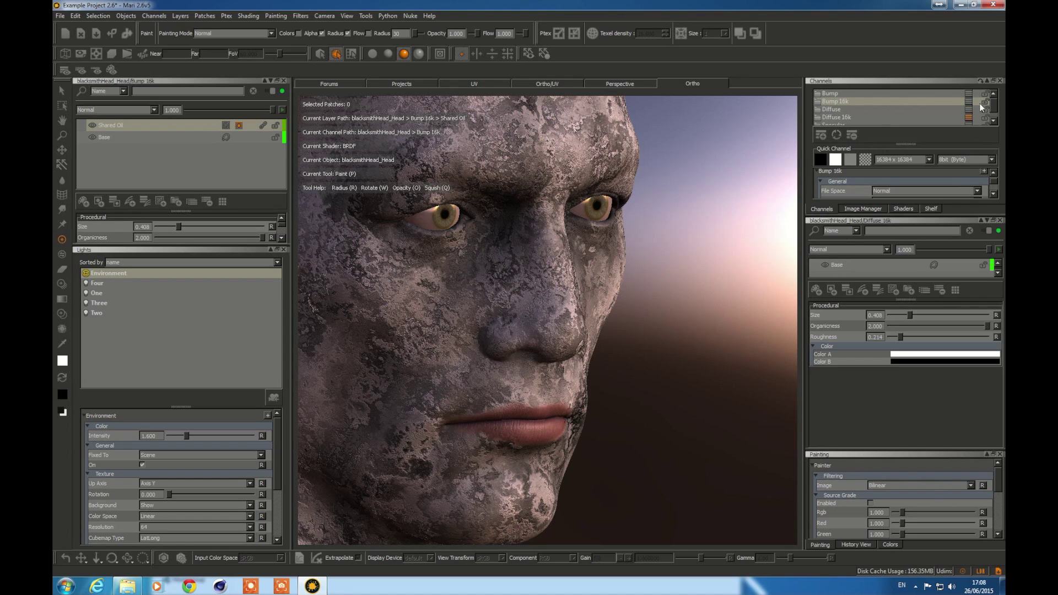
left_click(845, 118)
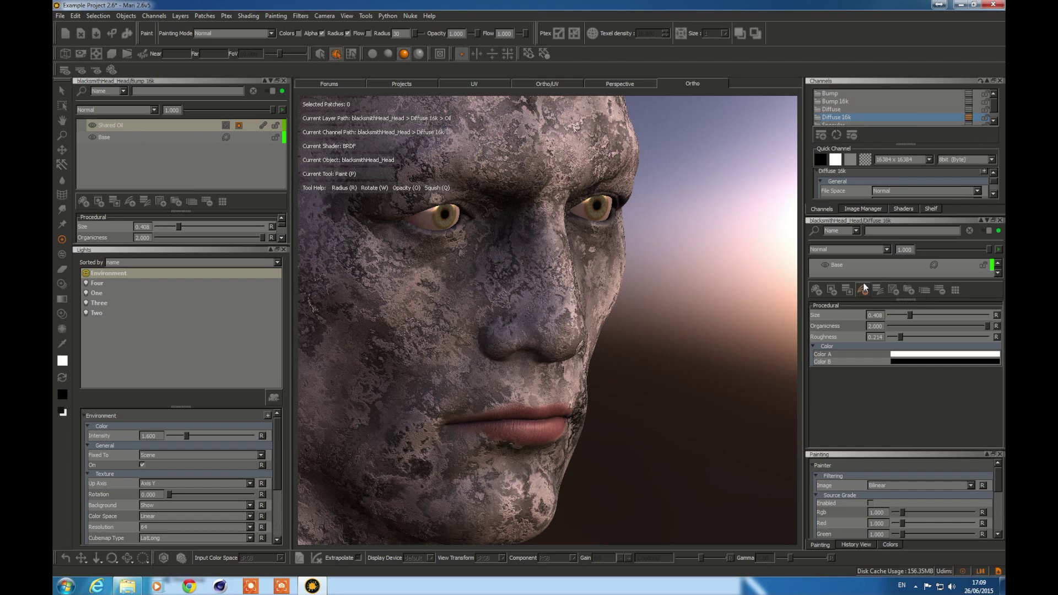
left_click_drag(877, 298, 878, 381)
Set the blend mode of the Diffuse 16k Oil layer to Overlay
left_click(834, 263)
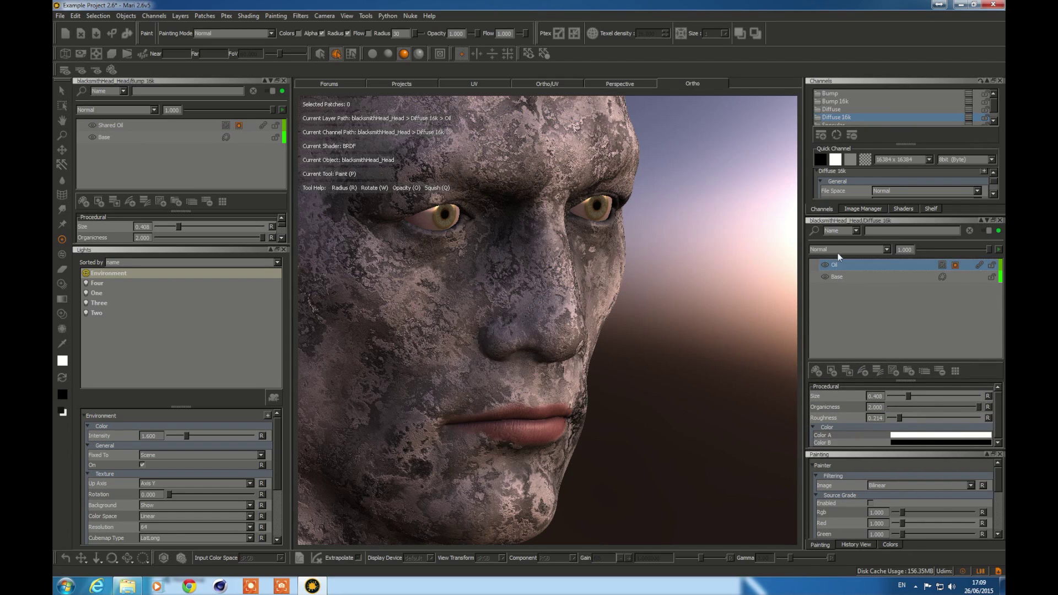
left_click(837, 249)
left_click(838, 307)
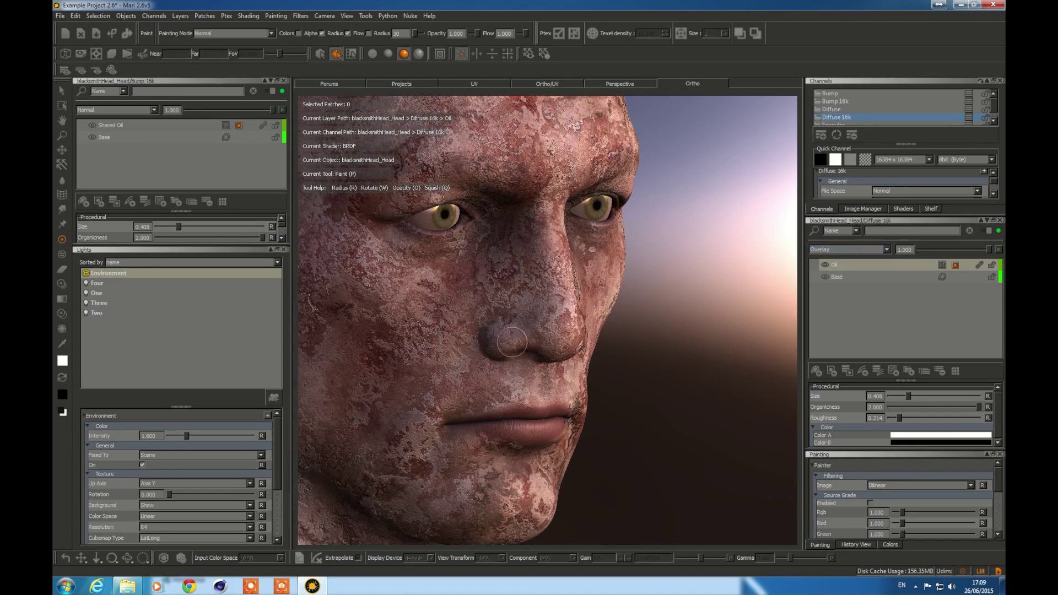
Examine the blended texture on the nose up close and look through the Oil layer's sharing options
right_click_drag(511, 343, 622, 319, "alt")
mouse_move(528, 333)
left_mouse_down("alt")
mouse_move(572, 304)
mouse_move(529, 307)
mouse_move(586, 367)
mouse_move(584, 343)
left_mouse_up("alt")
middle_click_drag(584, 342, 642, 344, "alt")
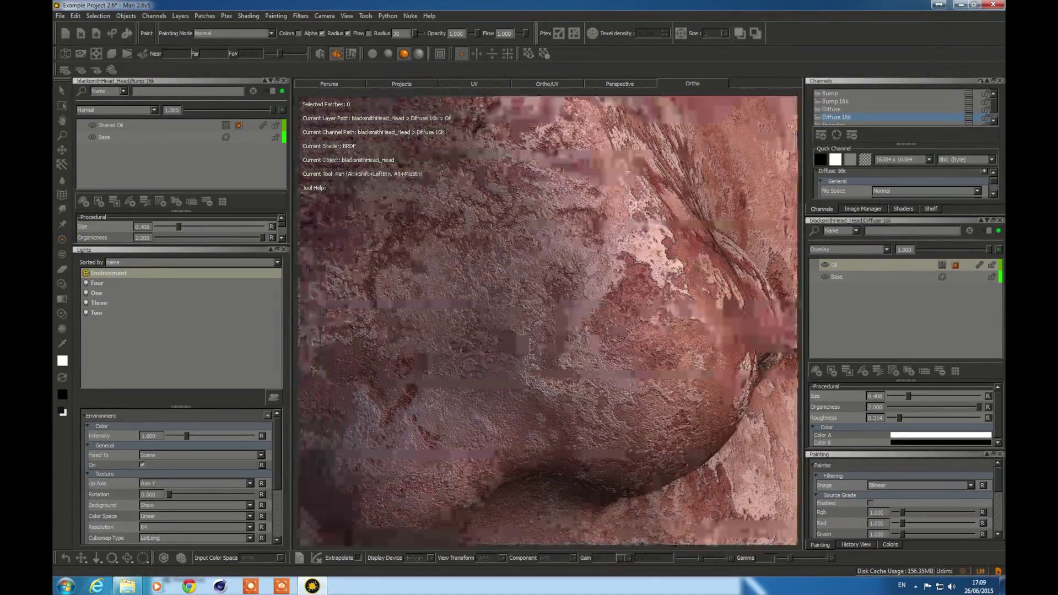
right_click(835, 264)
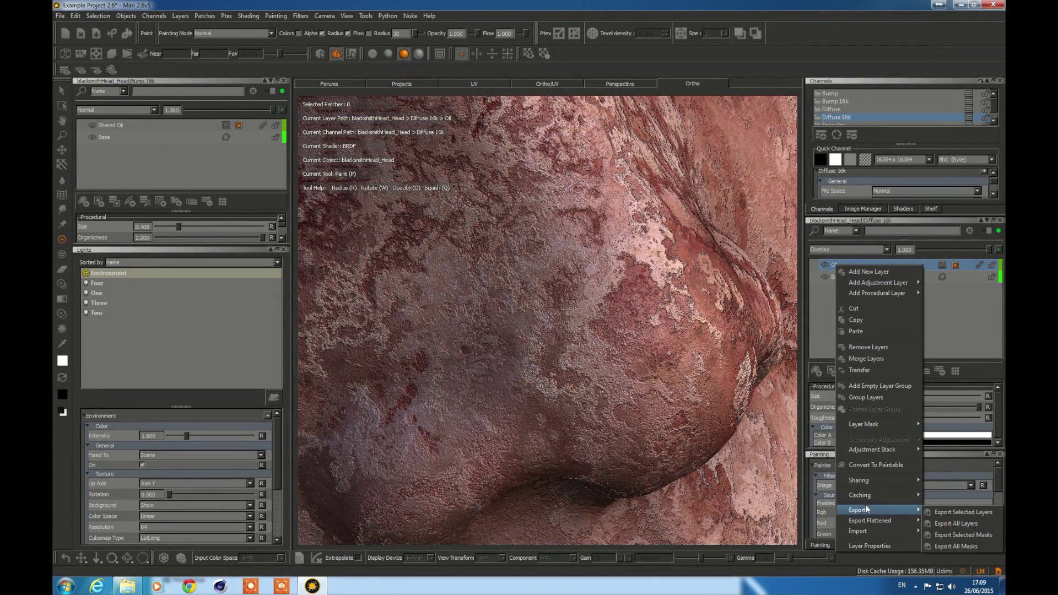
mouse_move(870, 482)
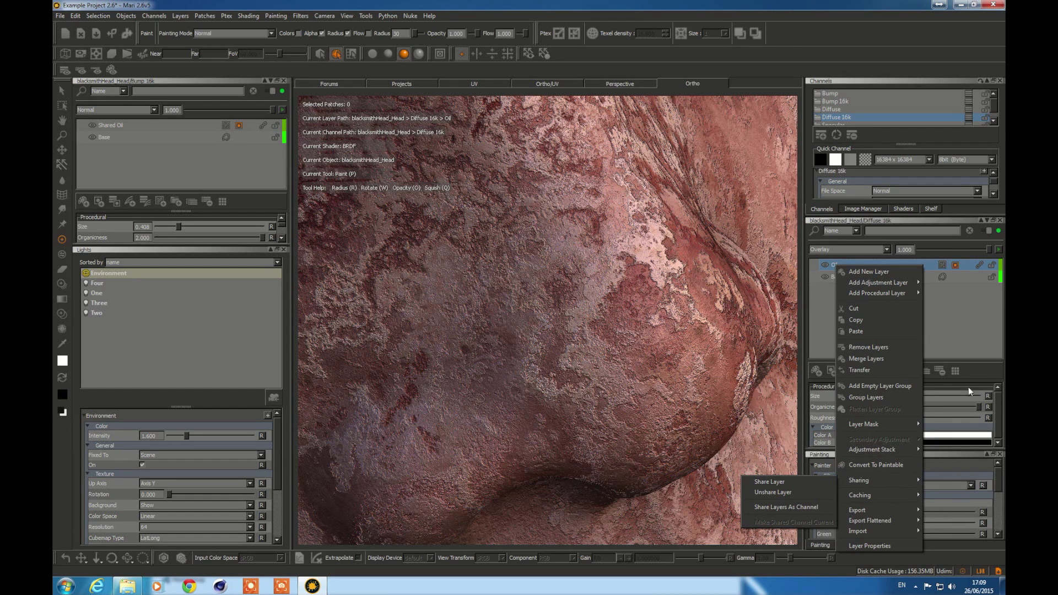
left_click(963, 343)
Paint black into the Oil layer's mask around the edge of the nostril
left_click_drag(463, 371, 518, 386, "alt")
middle_click_drag(483, 394, 581, 299, "alt")
right_click_drag(580, 299, 375, 396, "alt")
left_click_drag(564, 420, 584, 353, "alt")
scroll(602, 323, "up", 10)
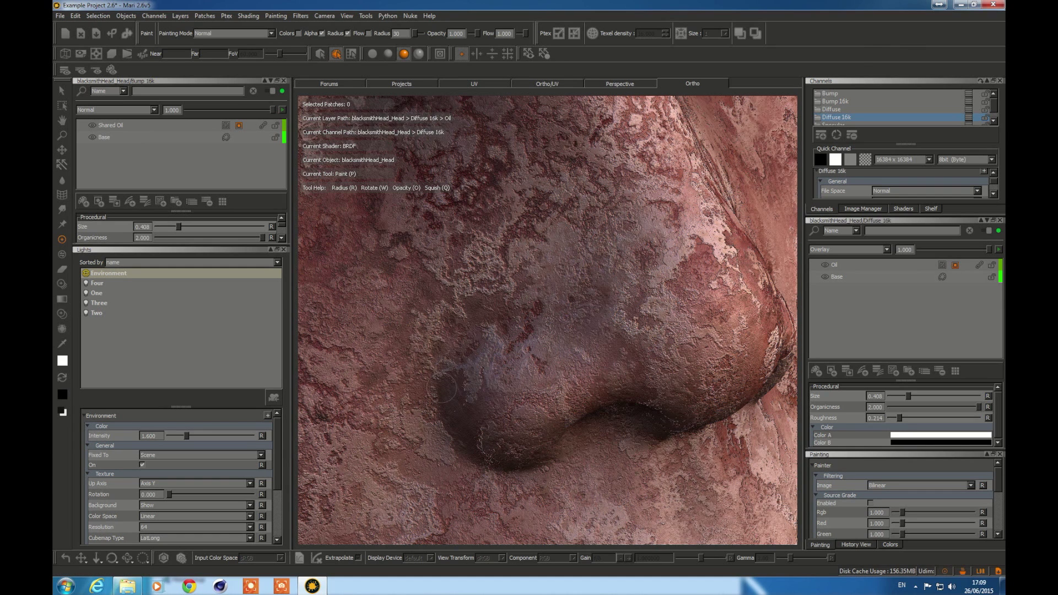
key("x")
mouse_move(441, 391)
left_mouse_down()
mouse_move(467, 445)
mouse_move(512, 465)
left_mouse_up()
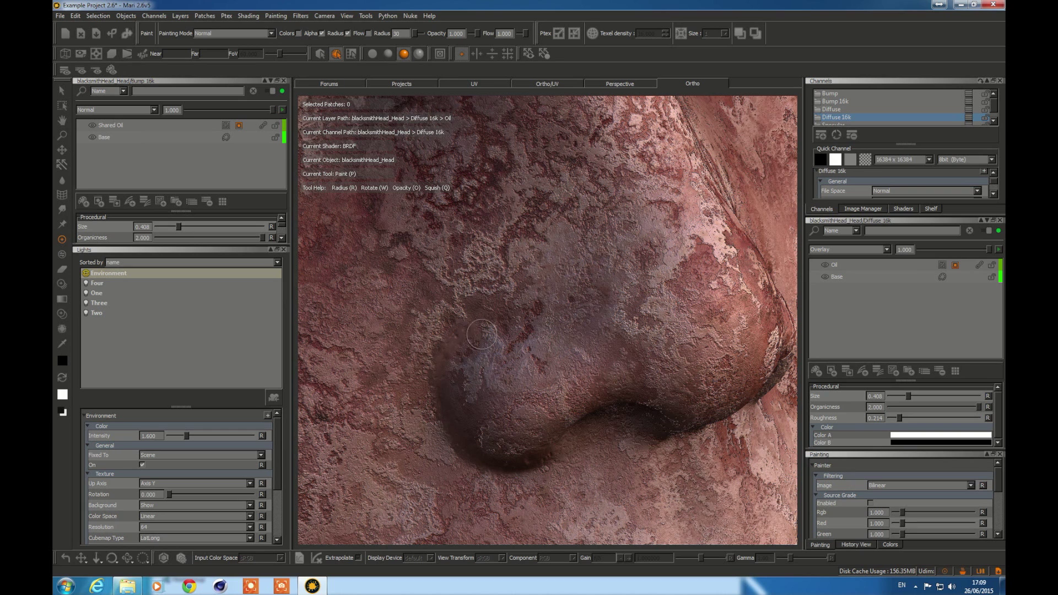
mouse_move(482, 306)
left_mouse_down()
mouse_move(422, 328)
mouse_move(418, 392)
mouse_move(430, 411)
mouse_move(450, 327)
left_mouse_up()
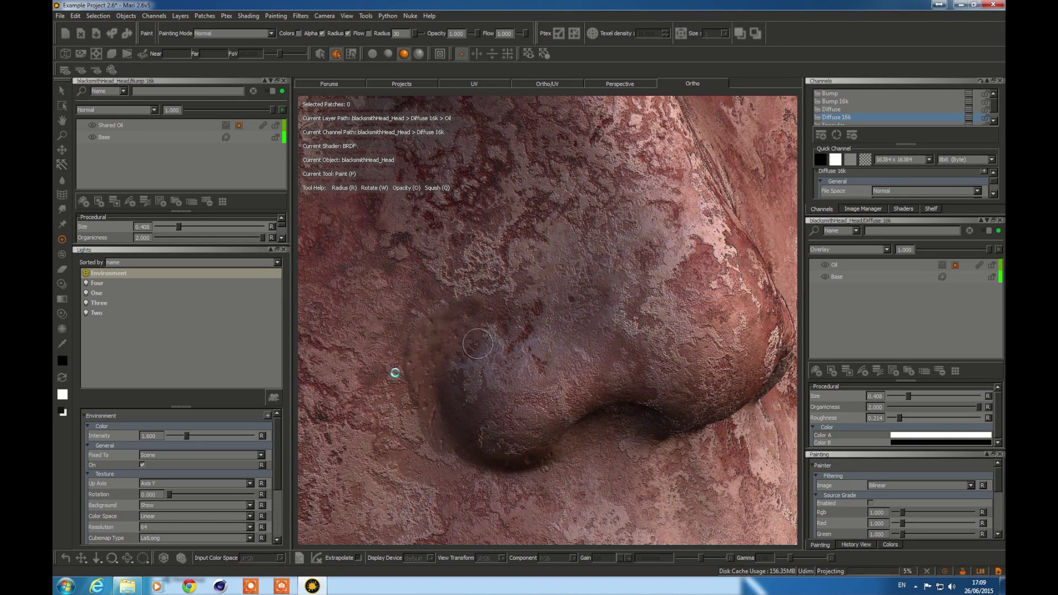
Reduce the opacity of the Diffuse 16k Oil layer to 0.667 while viewing the whole head
right_click_drag(435, 369, 390, 331, "alt")
mouse_move(480, 366)
left_mouse_down("alt")
mouse_move(411, 371)
mouse_move(504, 361)
left_mouse_up("alt")
left_click(826, 265)
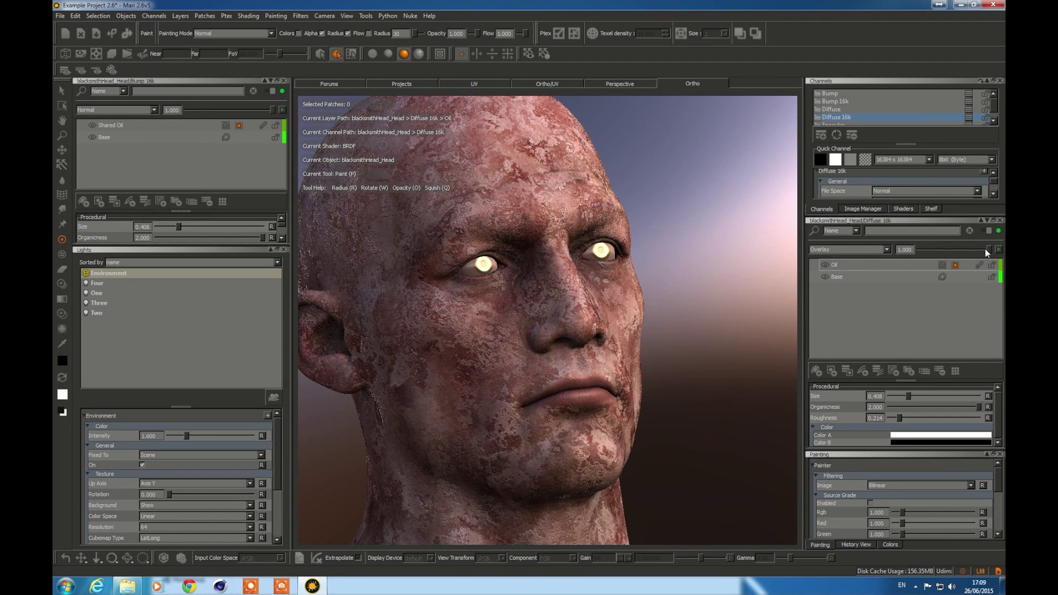
left_click_drag(986, 251, 967, 253)
left_click_drag(980, 250, 965, 271)
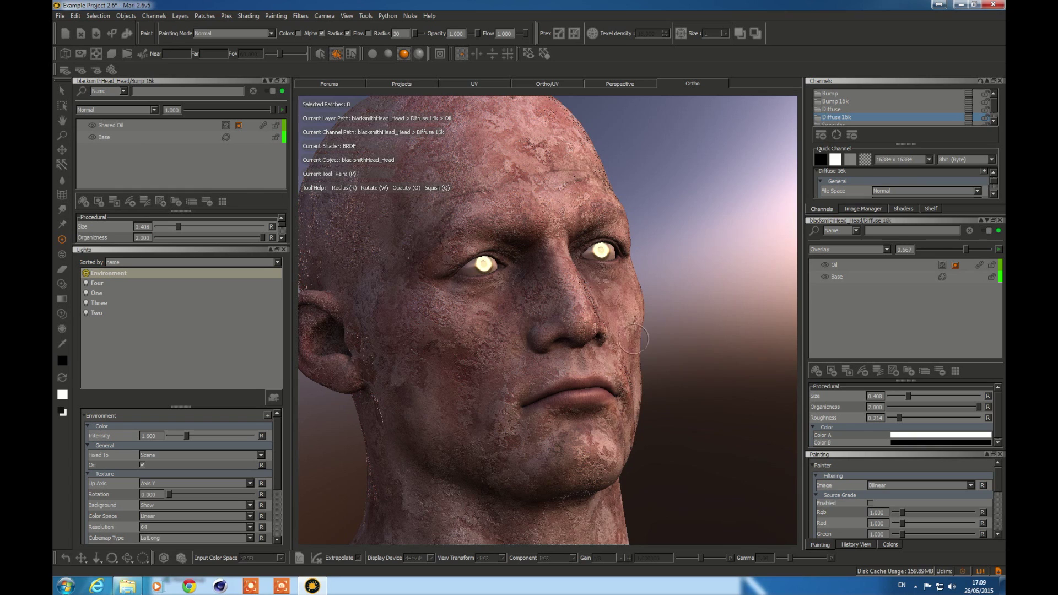
left_click_drag(634, 339, 620, 359, "alt")
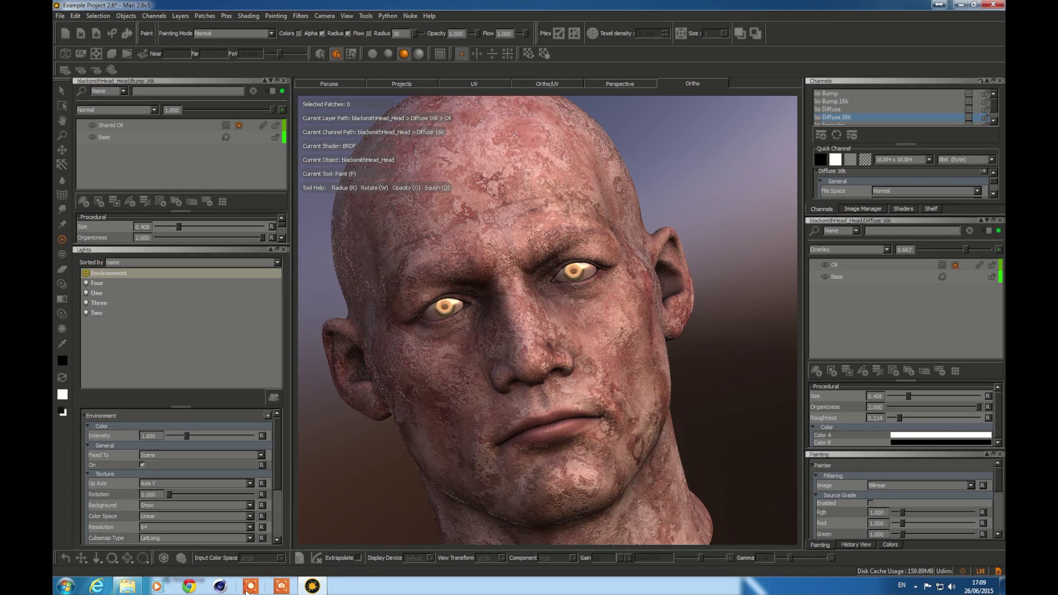
left_click(915, 586)
left_click(930, 537)
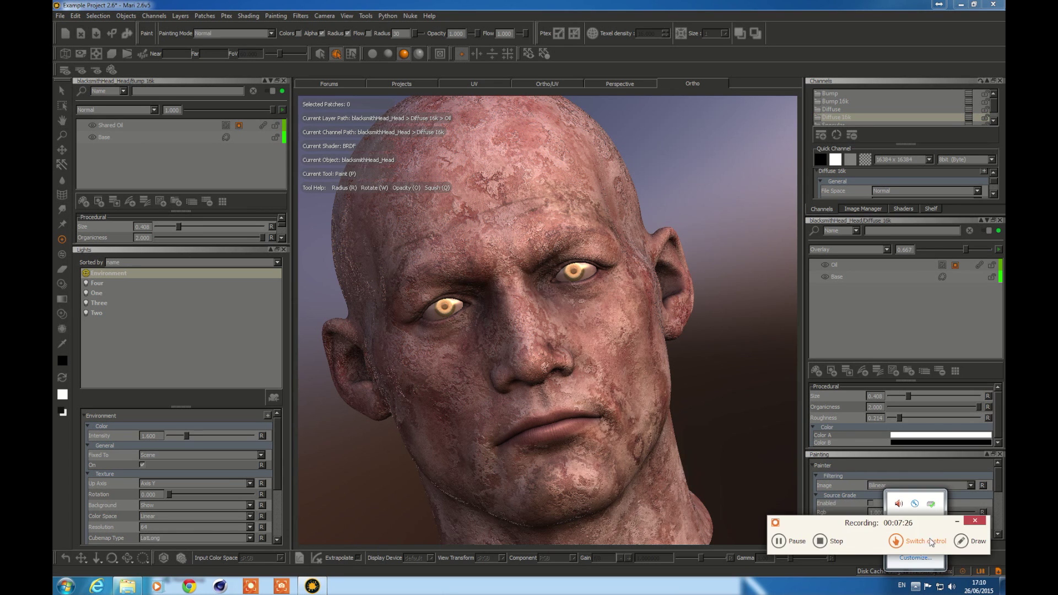